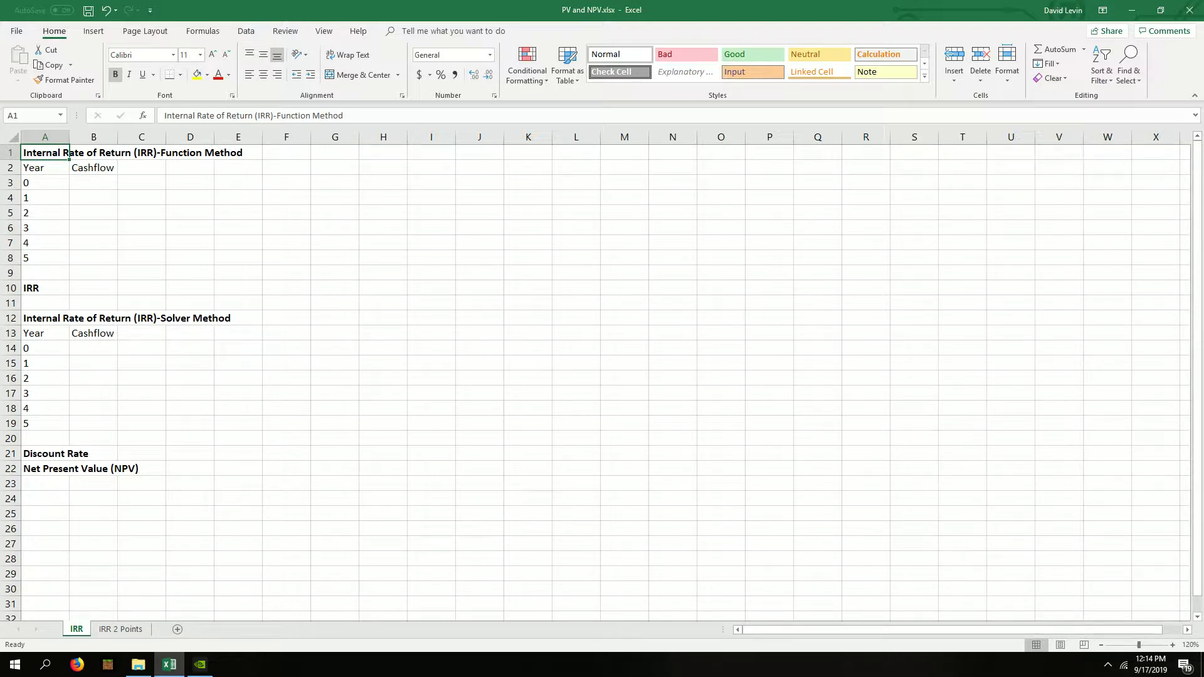
Step: Enter the cashflows -200, 50, 50, 80, 100 and 120 for years 0 to 5 in the Function Method table
key(Down)
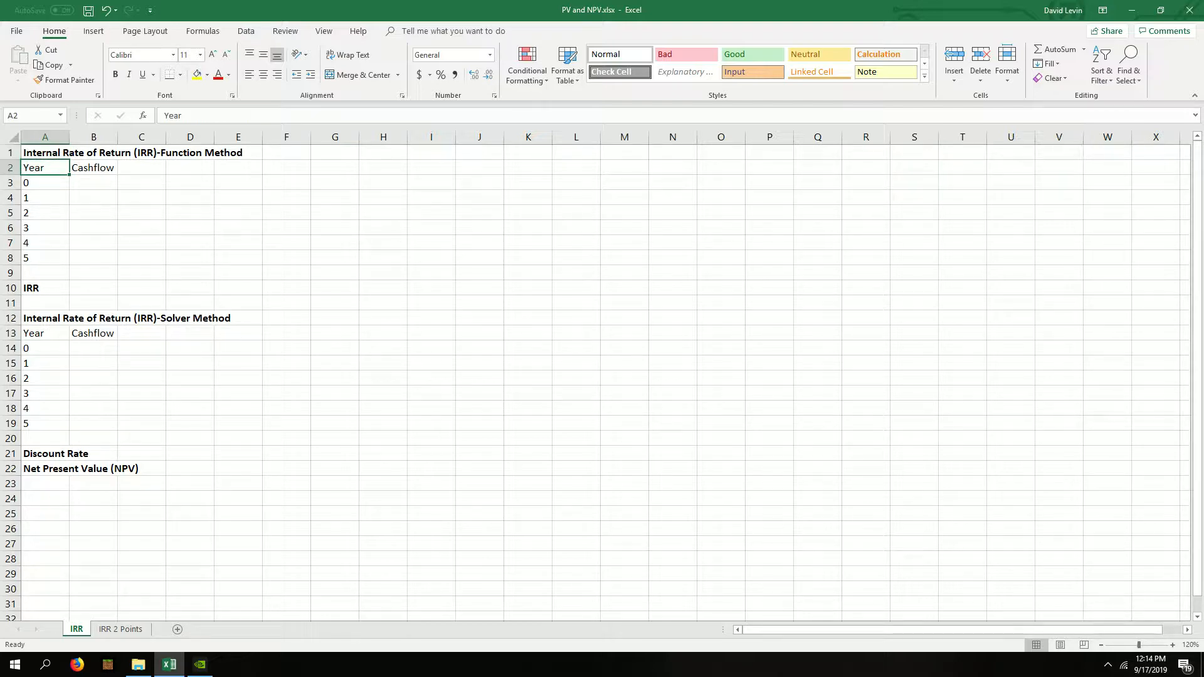
key(Right)
key(Down)
text(-)
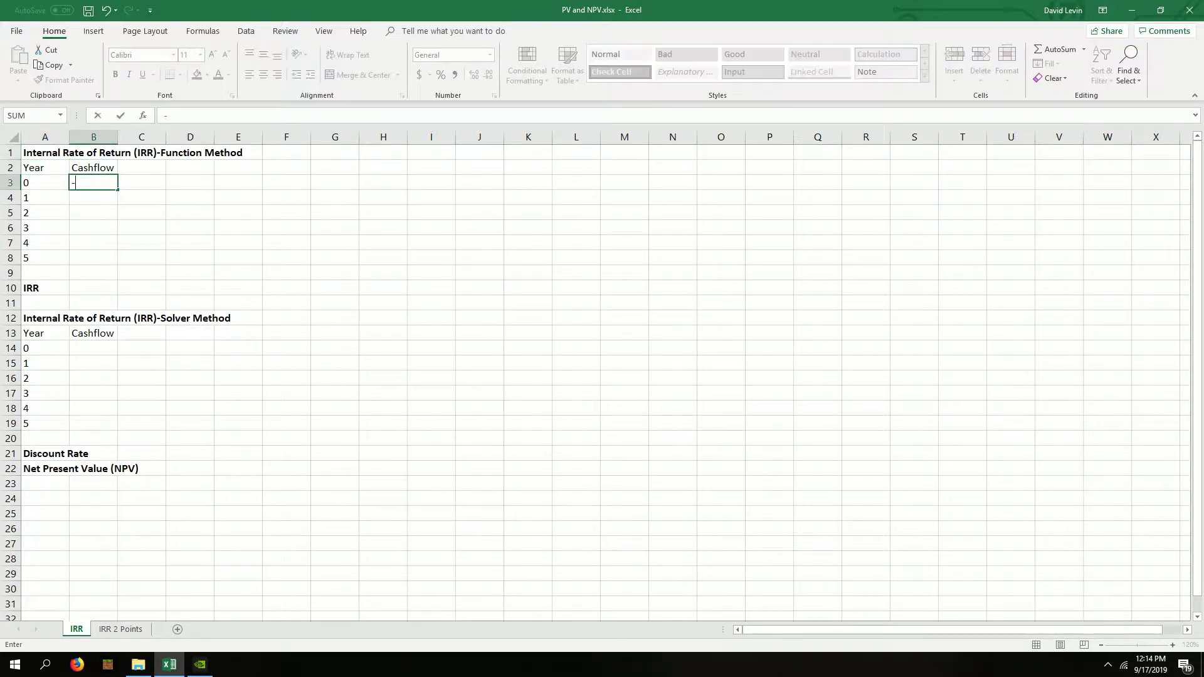
text(200)
key(Return)
text(50)
key(Return)
text(50)
key(Return)
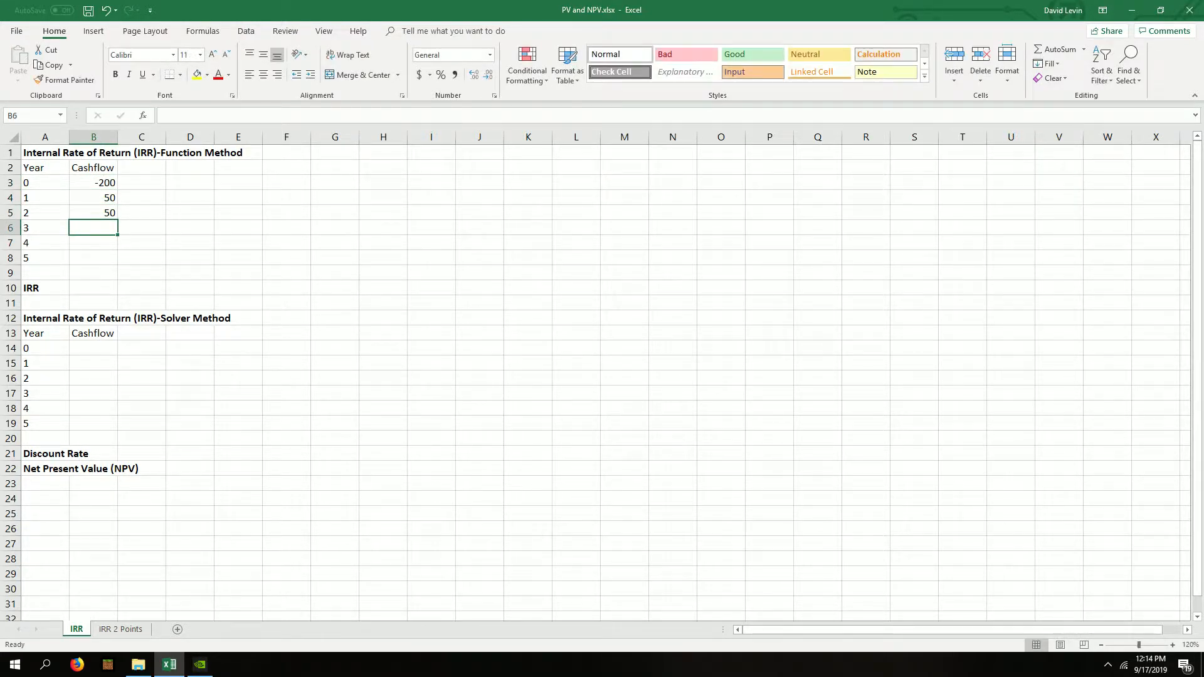
text(80)
key(Return)
text(100)
key(Return)
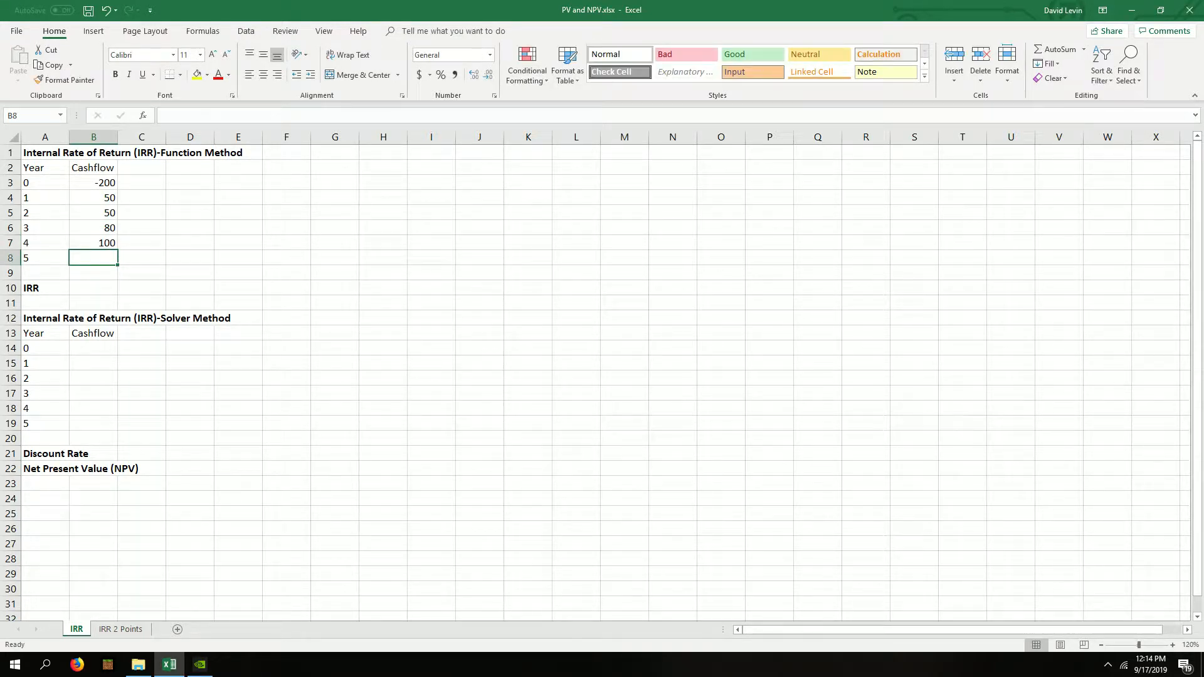
text(120)
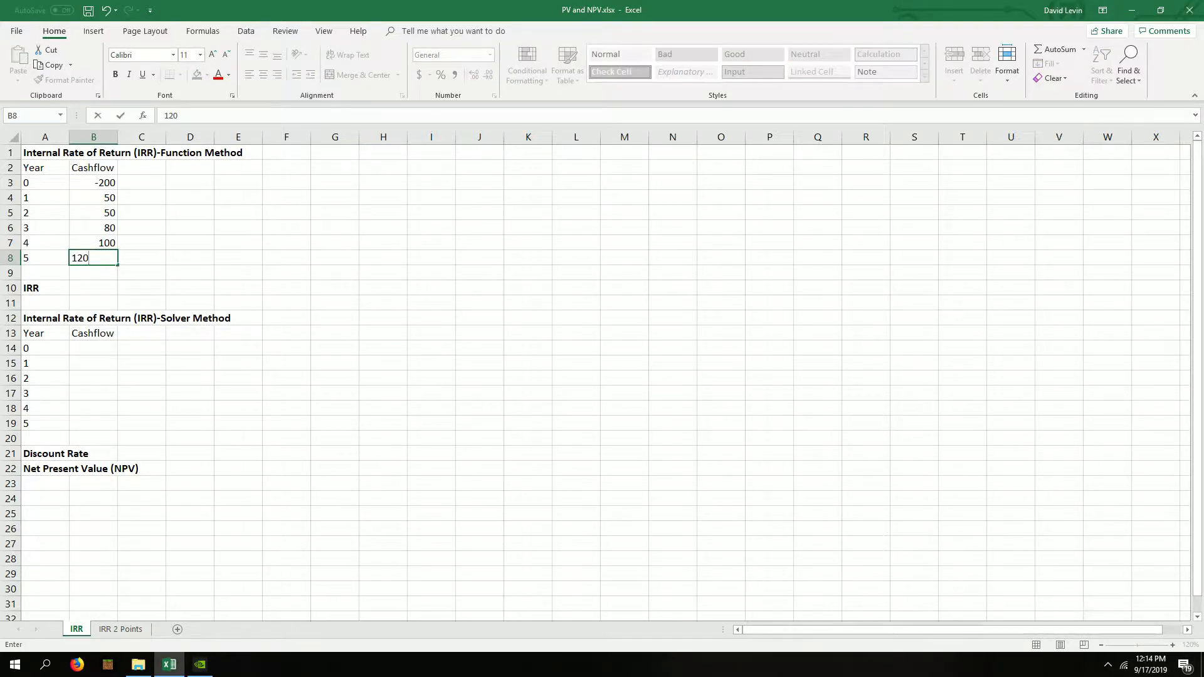
key(Return)
Step: Calculate the IRR of the Function Method cashflows in B10 with the formula =IRR(B3:B8)
key(Return)
text(=)
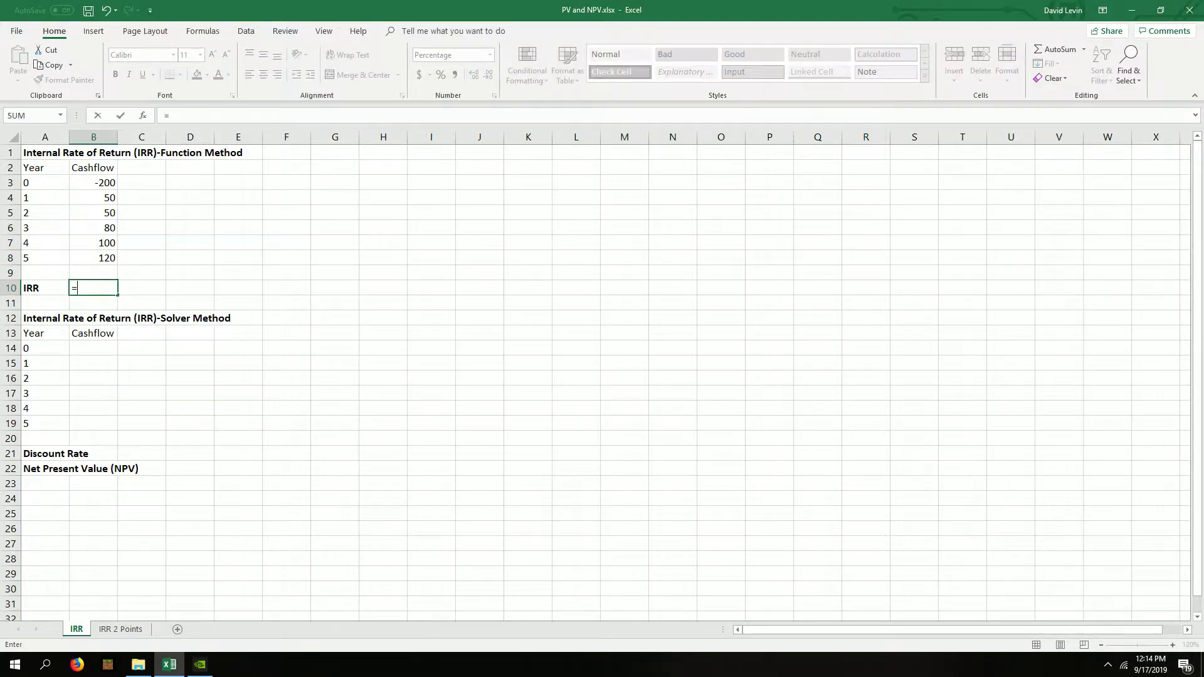
text(IRR()
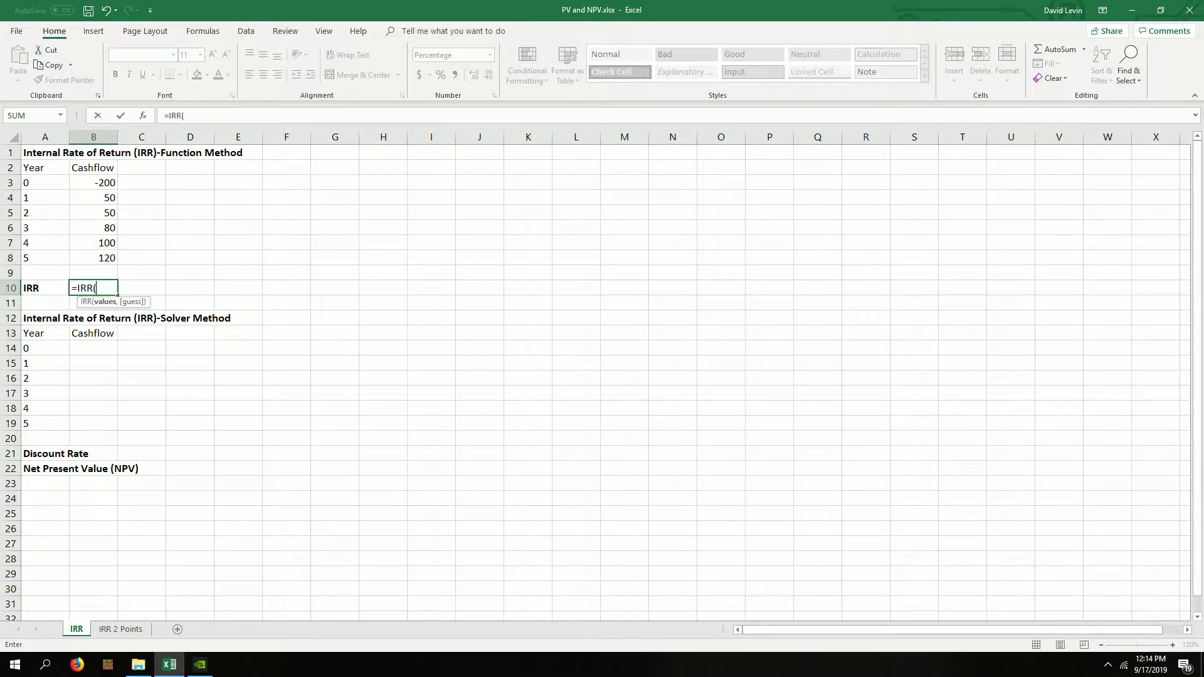
drag(101, 258, 100, 183)
text(,)
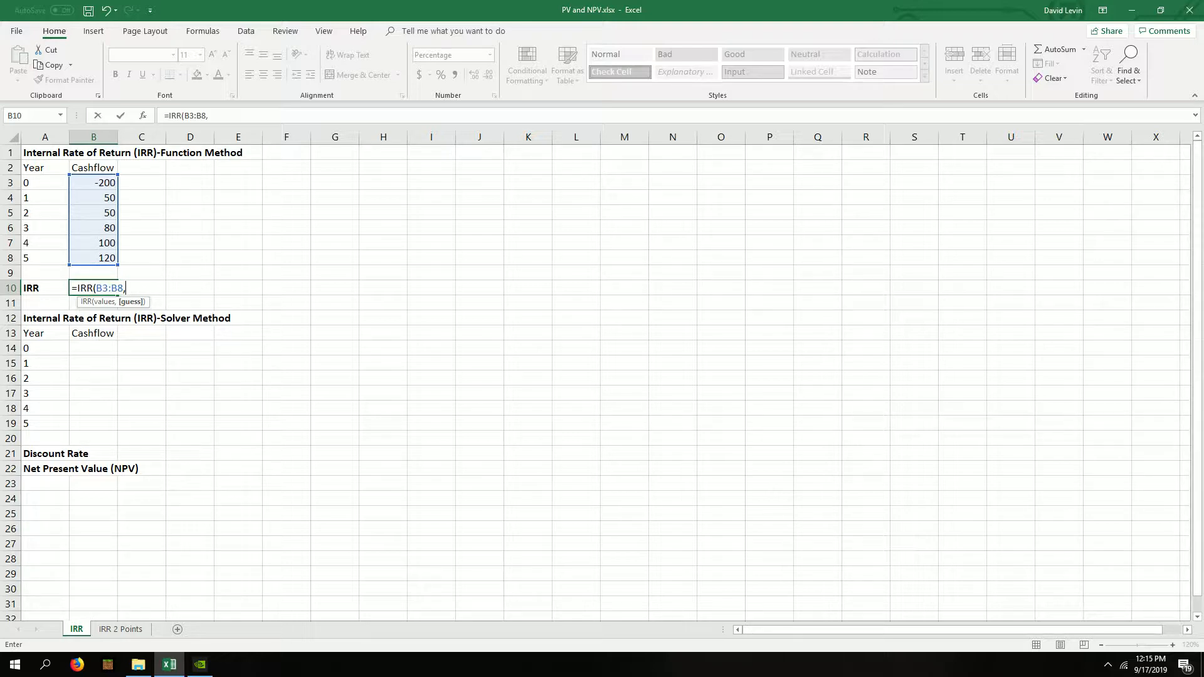
key(BackSpace)
text())
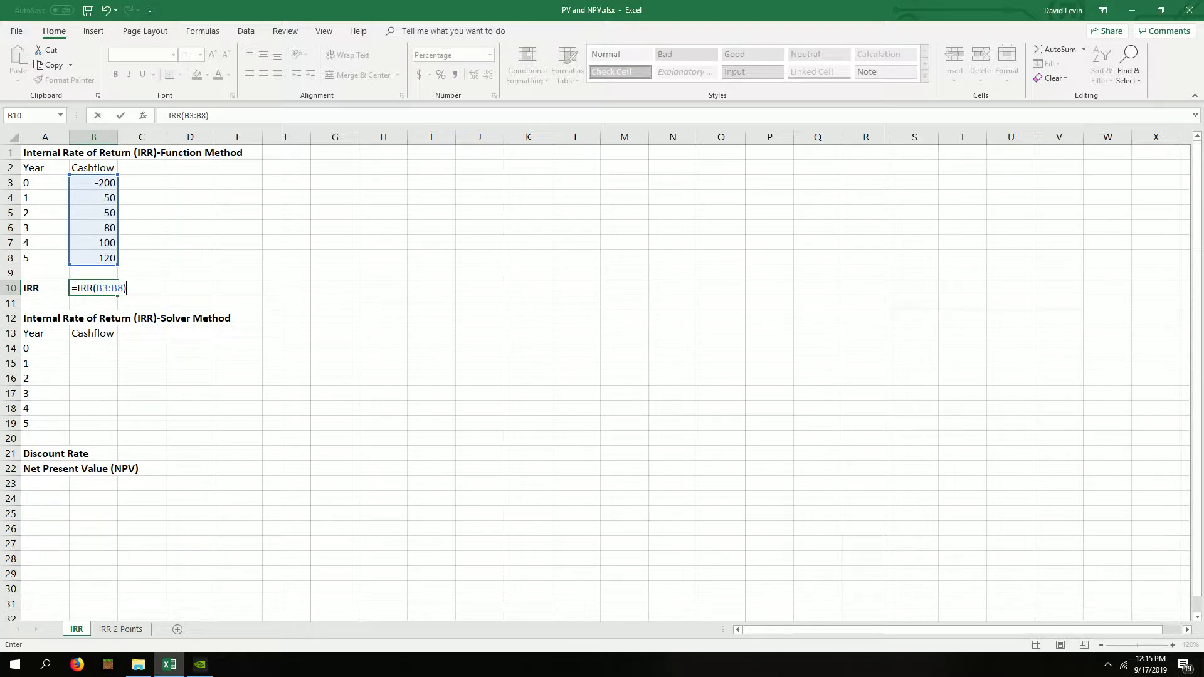
key(Return)
key(Up)
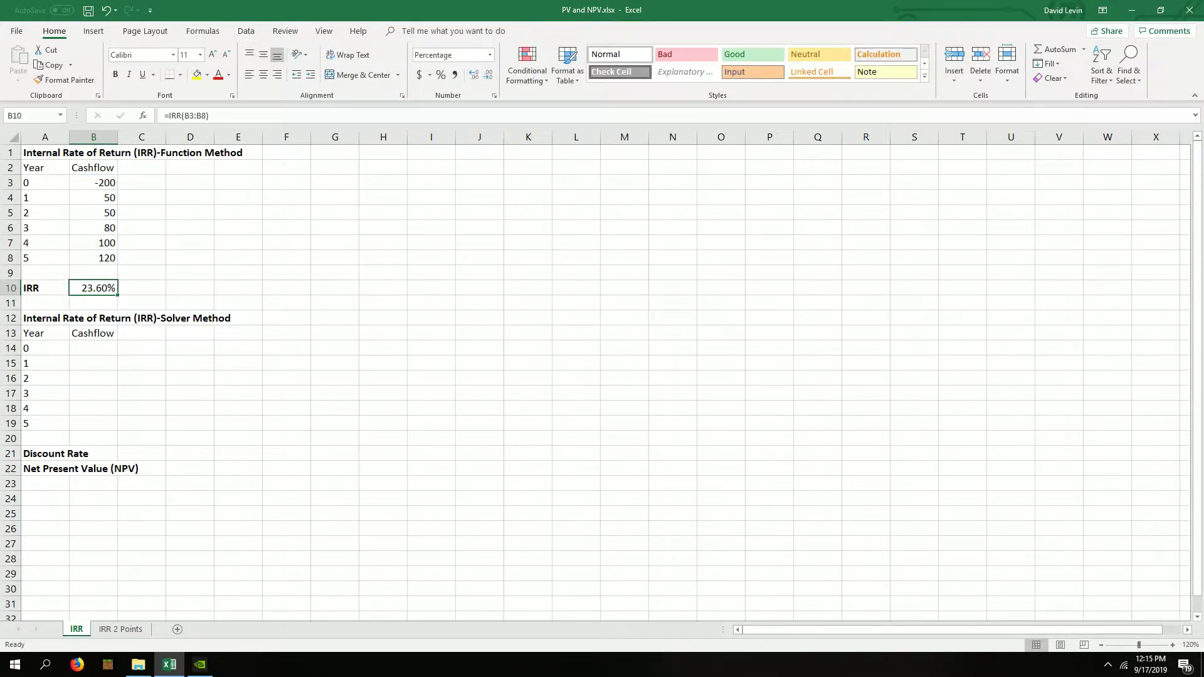
Step: Copy the cashflows in B3:B8 into the Solver Method table starting at B14
key(Down)
key(Down)
key(Down)
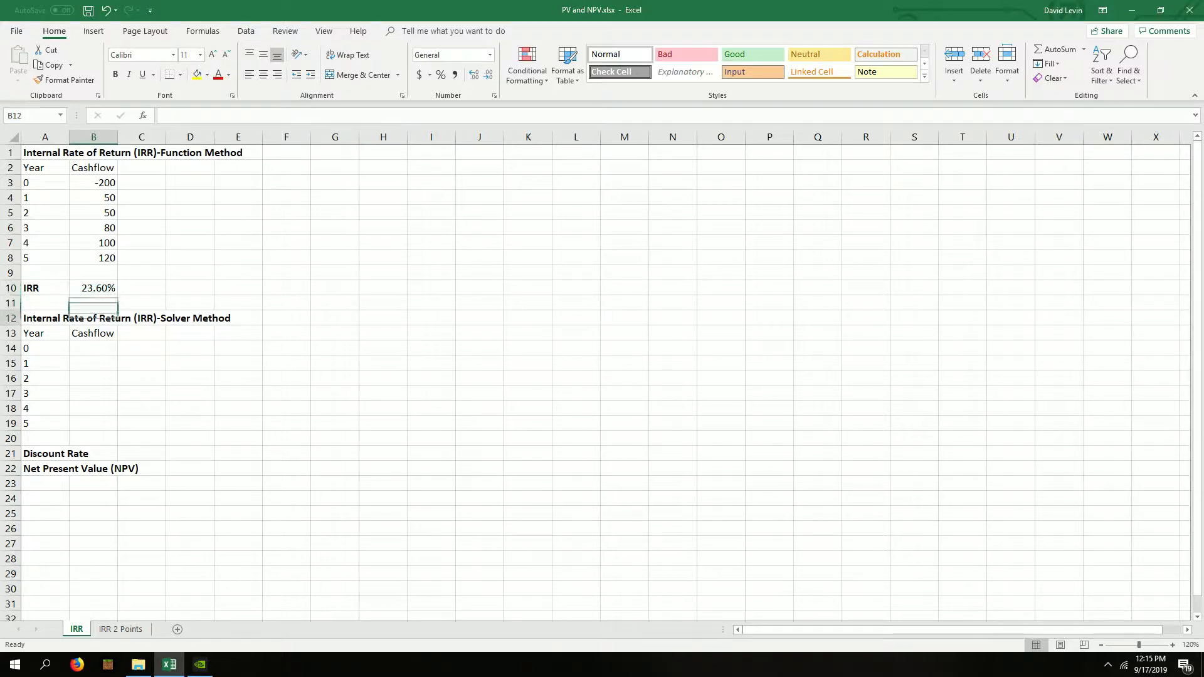
key(Up)
key(Up)
key(Up)
key(Up)
key(Up)
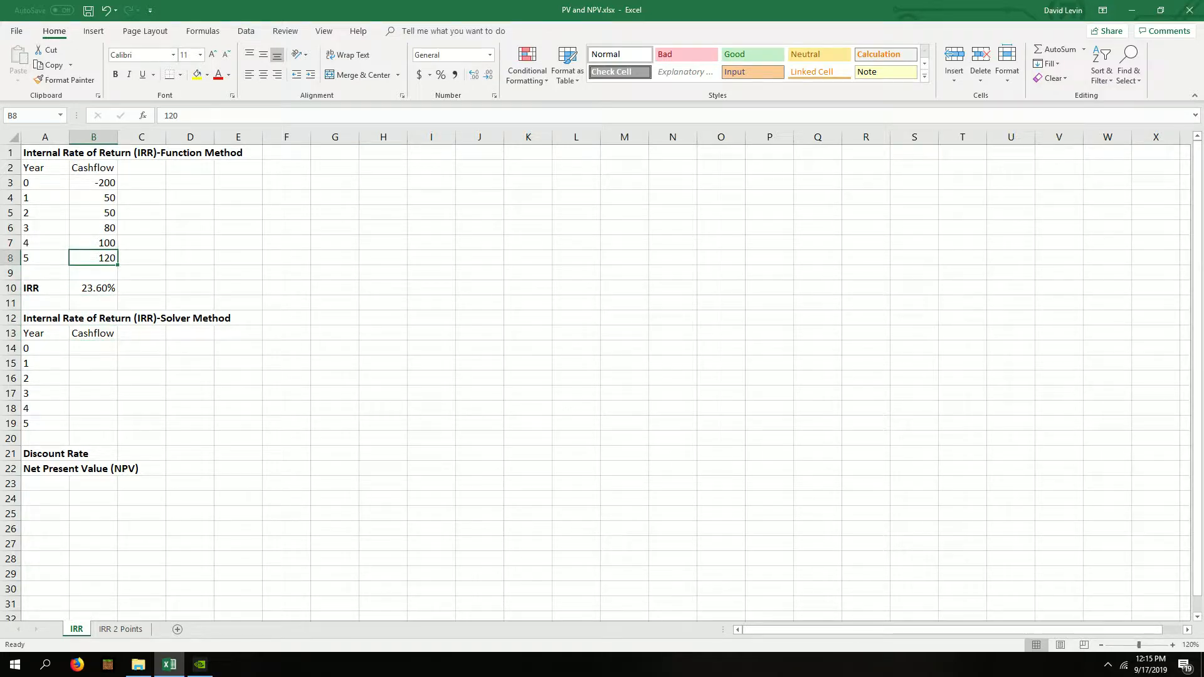
key(ctrl+shift+Up)
key(shift+Down)
key(ctrl+c)
key(Down)
key(Down)
key(Down)
key(Down)
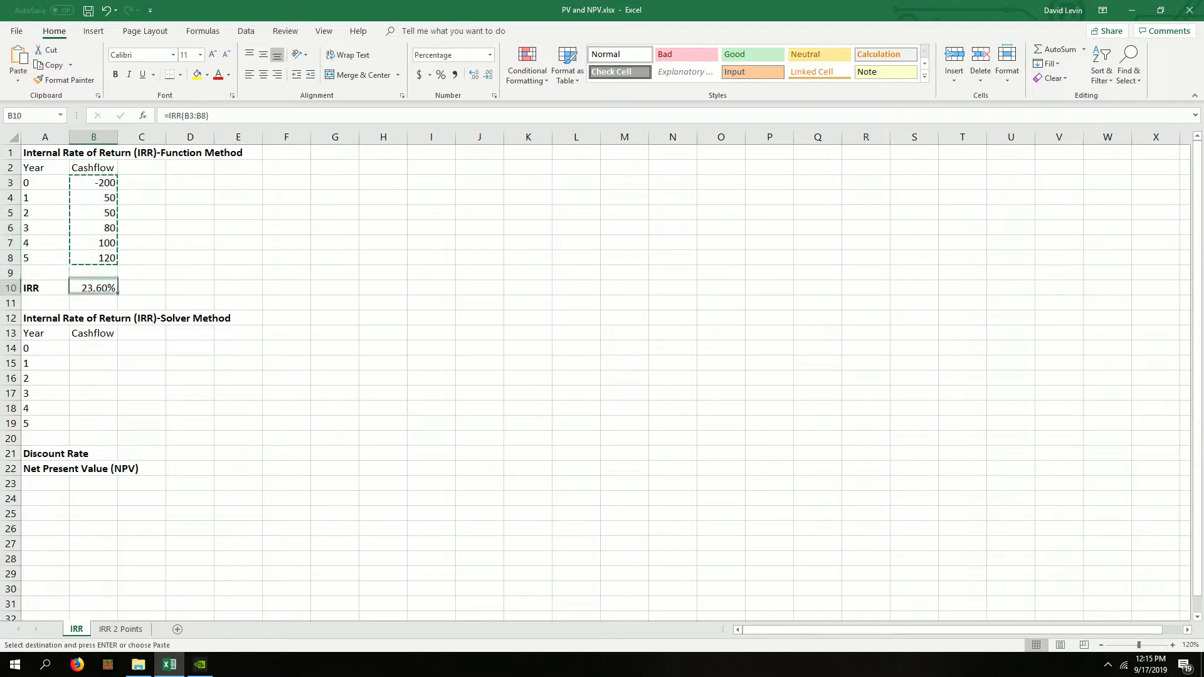
key(Down)
key(Down)
key(ctrl+v)
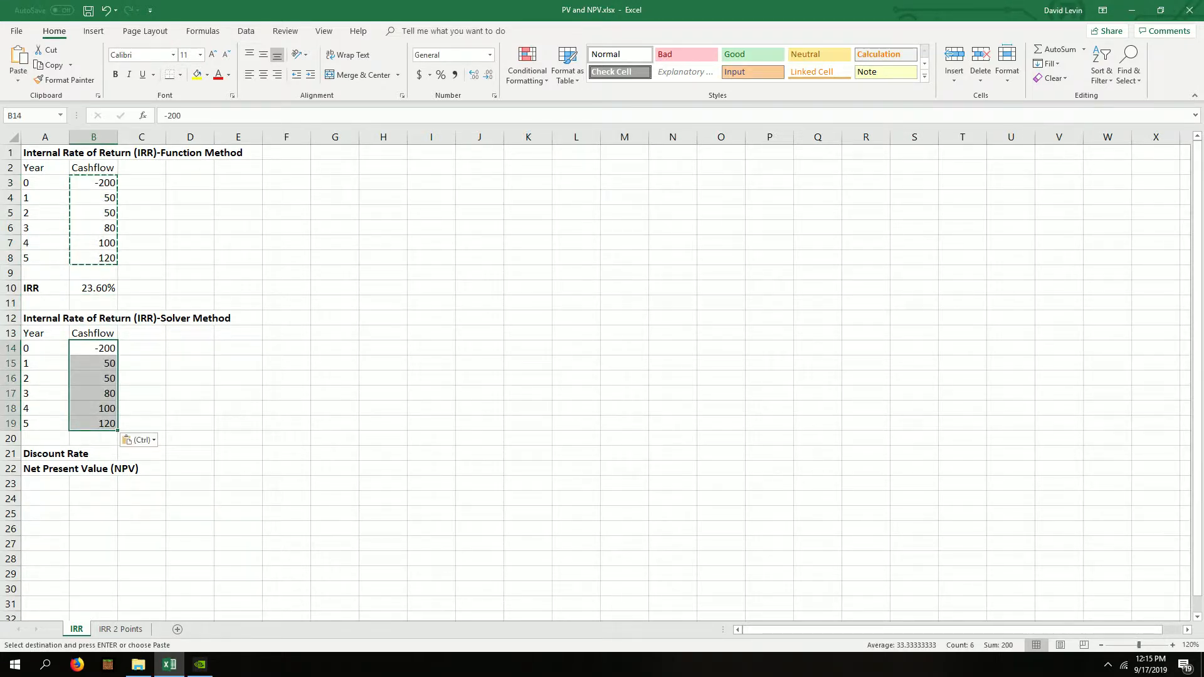
Step: Enter the net present value formula =NPV(B21,B15:B19)+B14 in B22
key(Down)
key(Down)
key(Down)
key(Down)
key(Down)
key(Down)
key(Down)
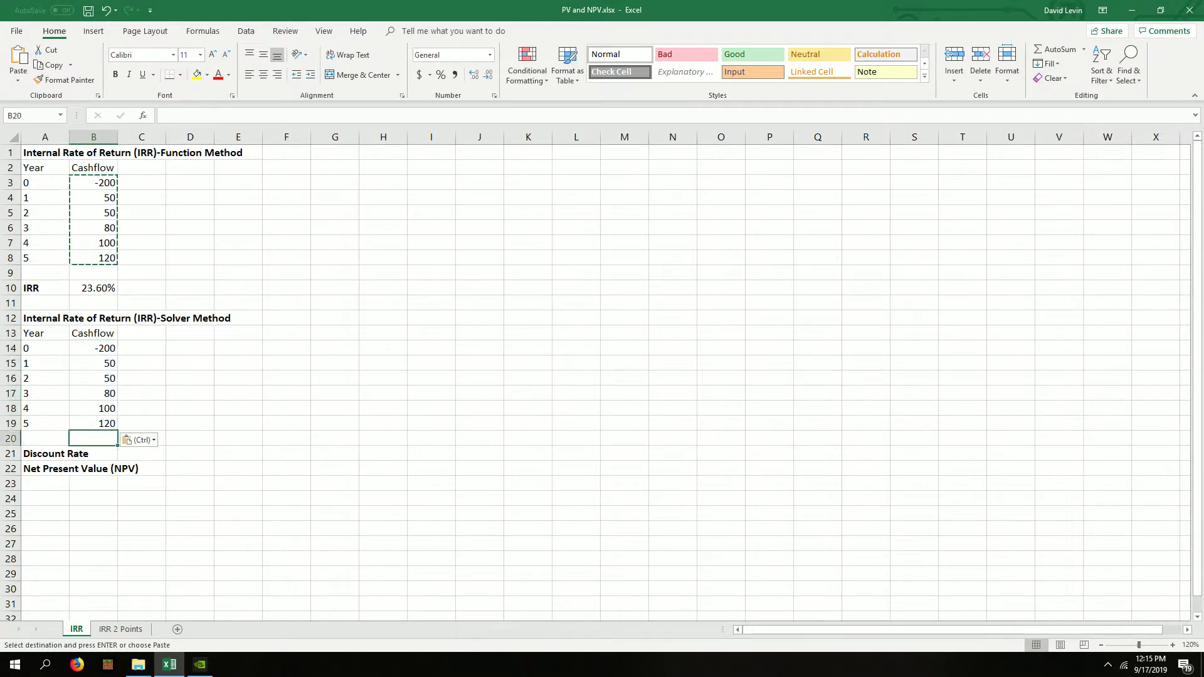
key(Down)
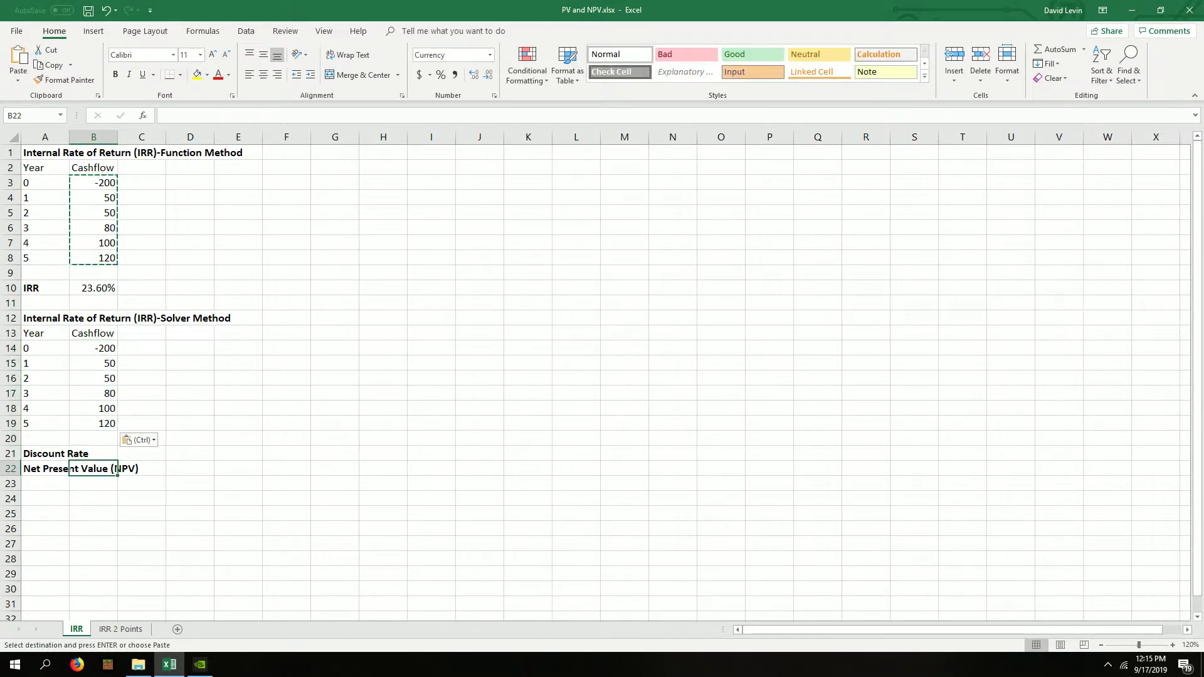
text(=NPV()
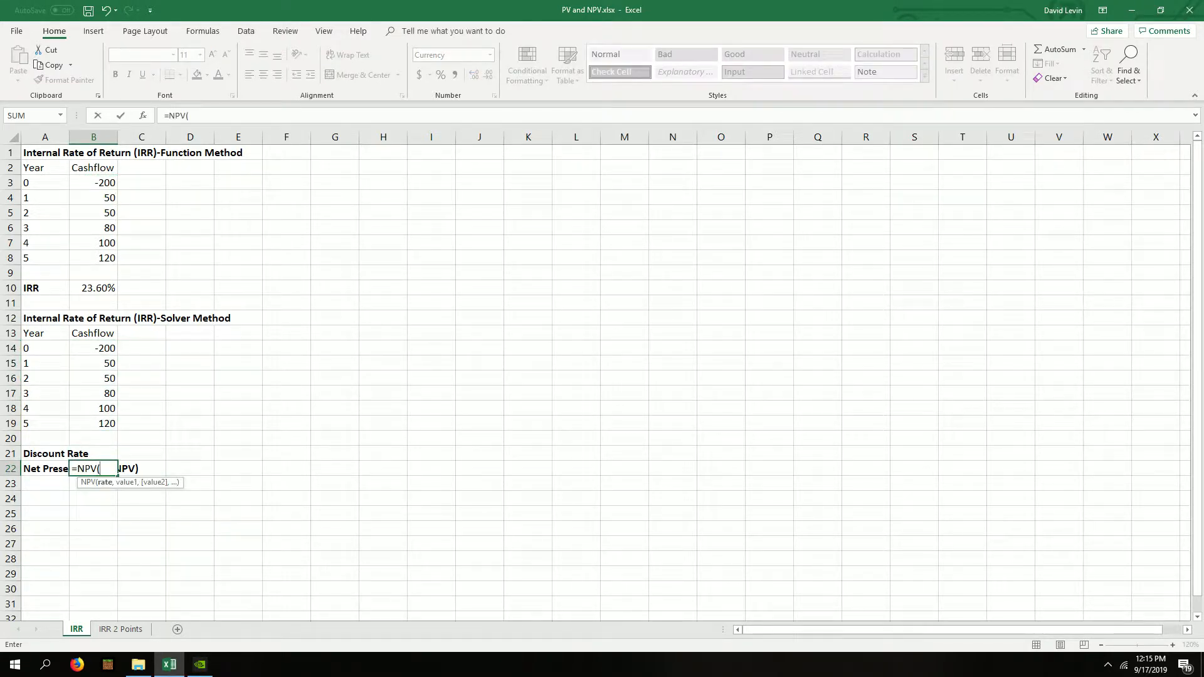
key(Up)
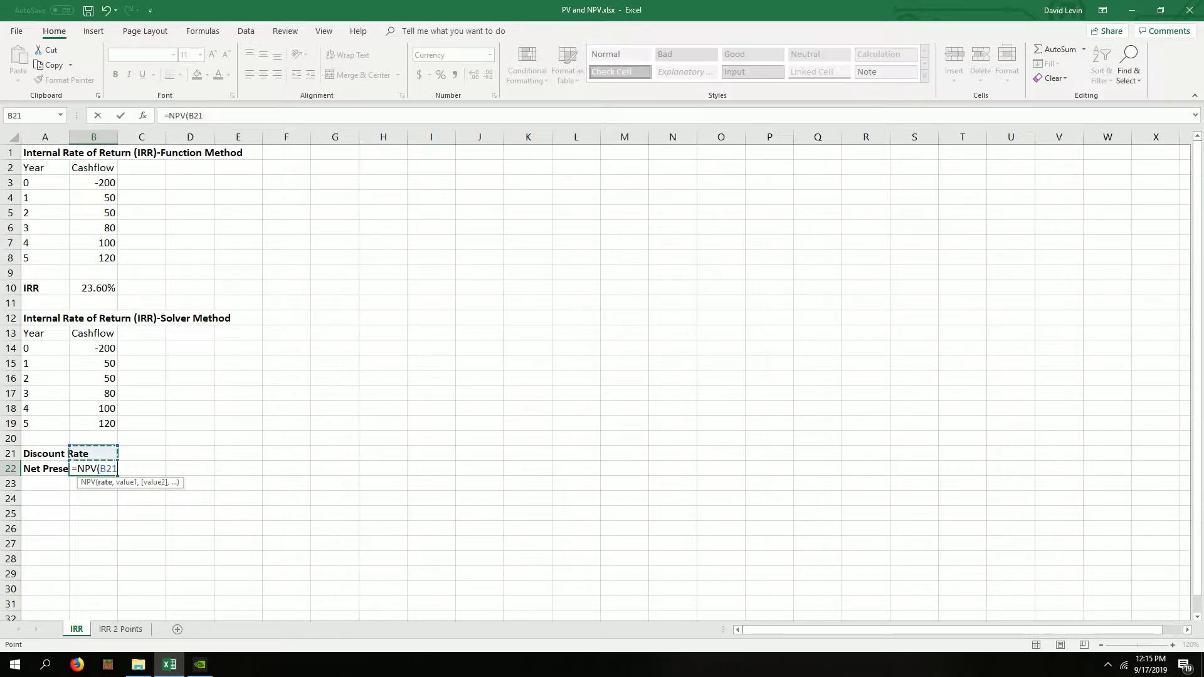
key(Down)
key(Up)
text(,)
key(Up)
key(Up)
key(Up)
key(shift+Up)
key(shift+Up)
key(shift+Up)
key(shift+Up)
text()+)
key(Up)
key(Up)
key(Up)
key(Up)
key(Up)
key(Up)
key(Up)
key(Up)
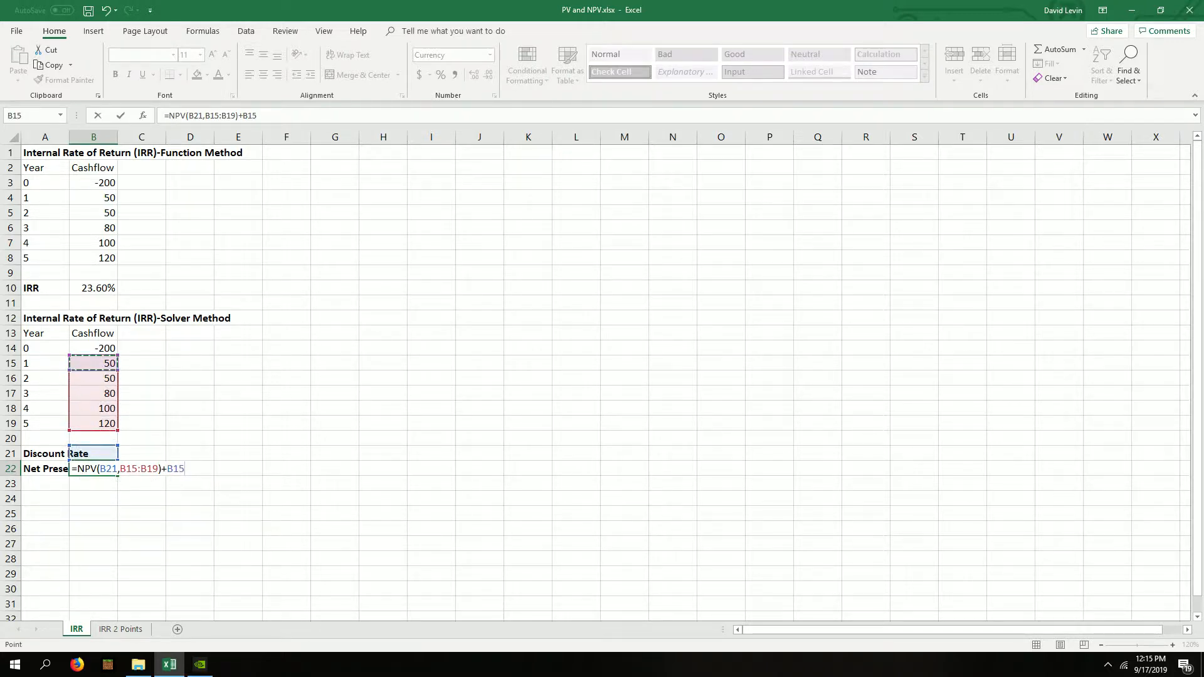
key(ctrl+Return)
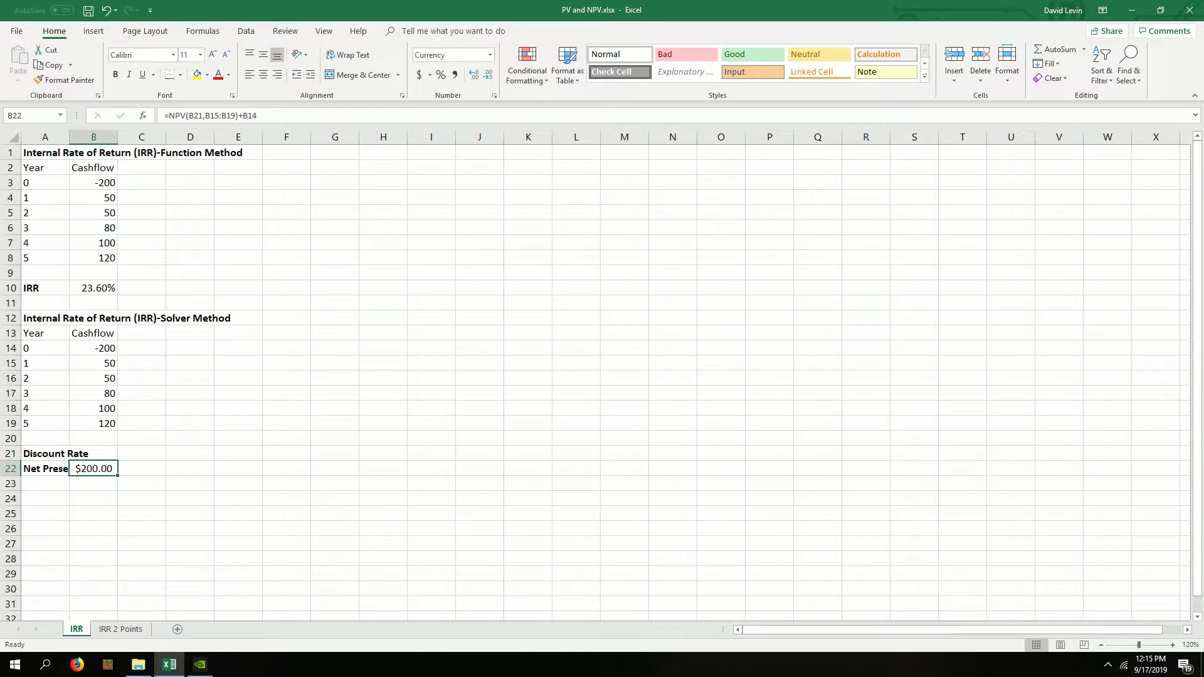
Step: Run Goal Seek to set the net present value in B22 to 0 by changing the discount rate in B21
click(246, 31)
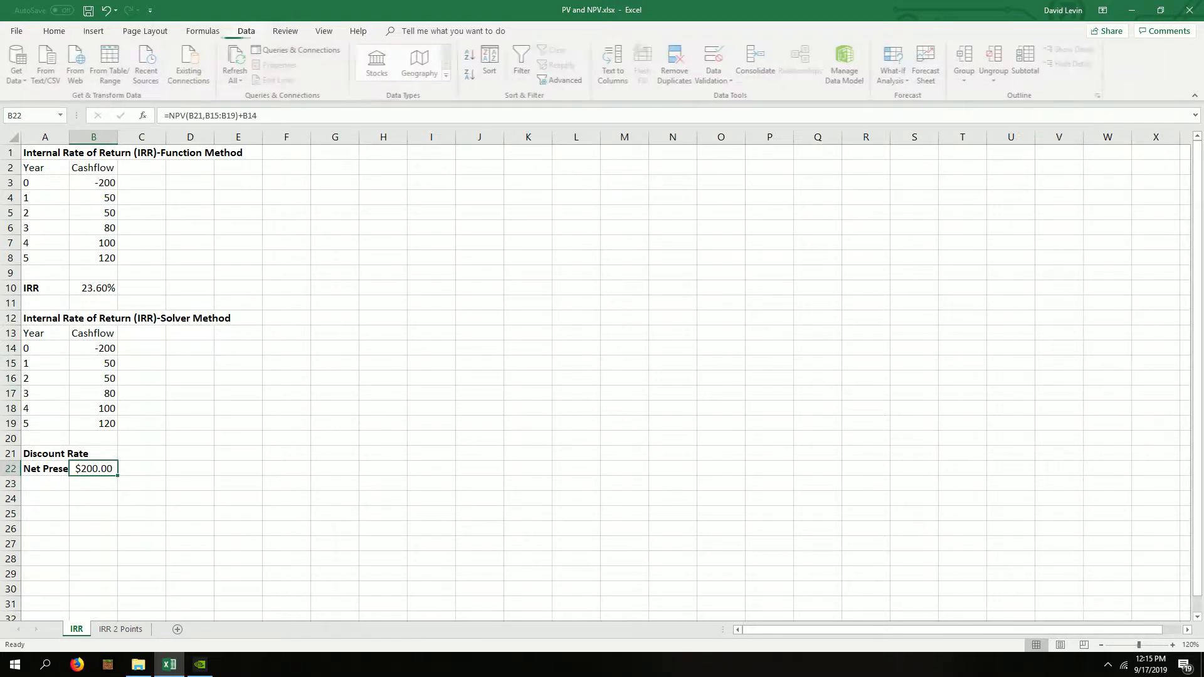
click(894, 71)
click(913, 111)
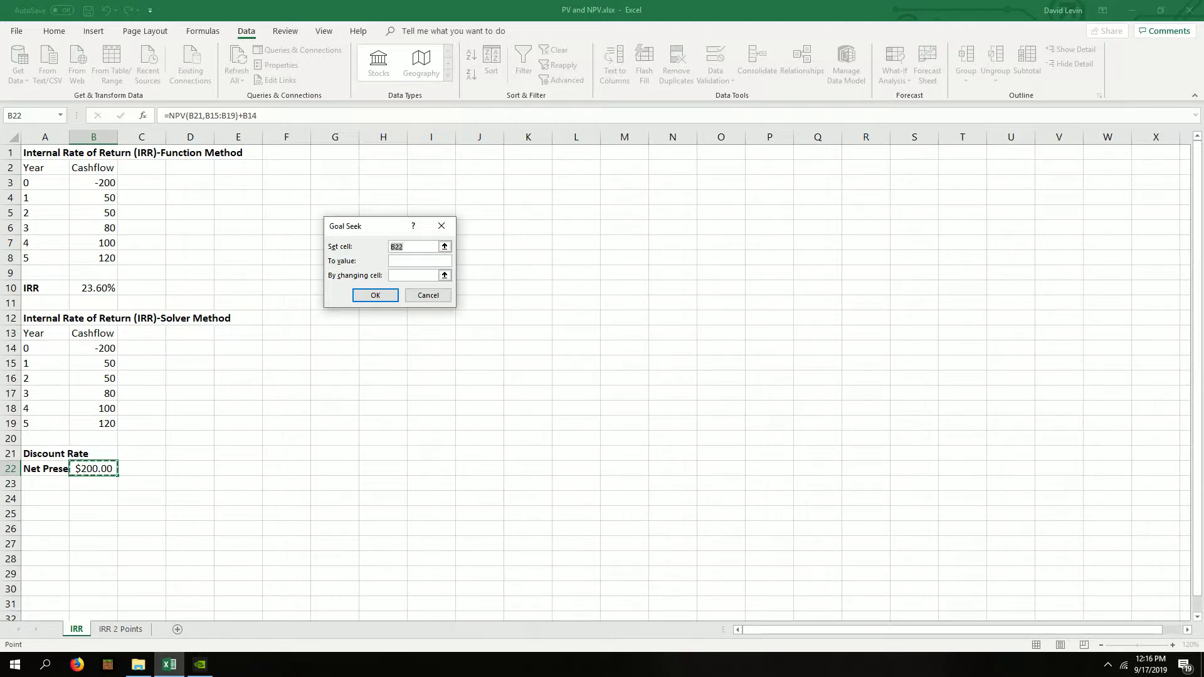
key(F4)
text(0)
click(414, 275)
click(93, 453)
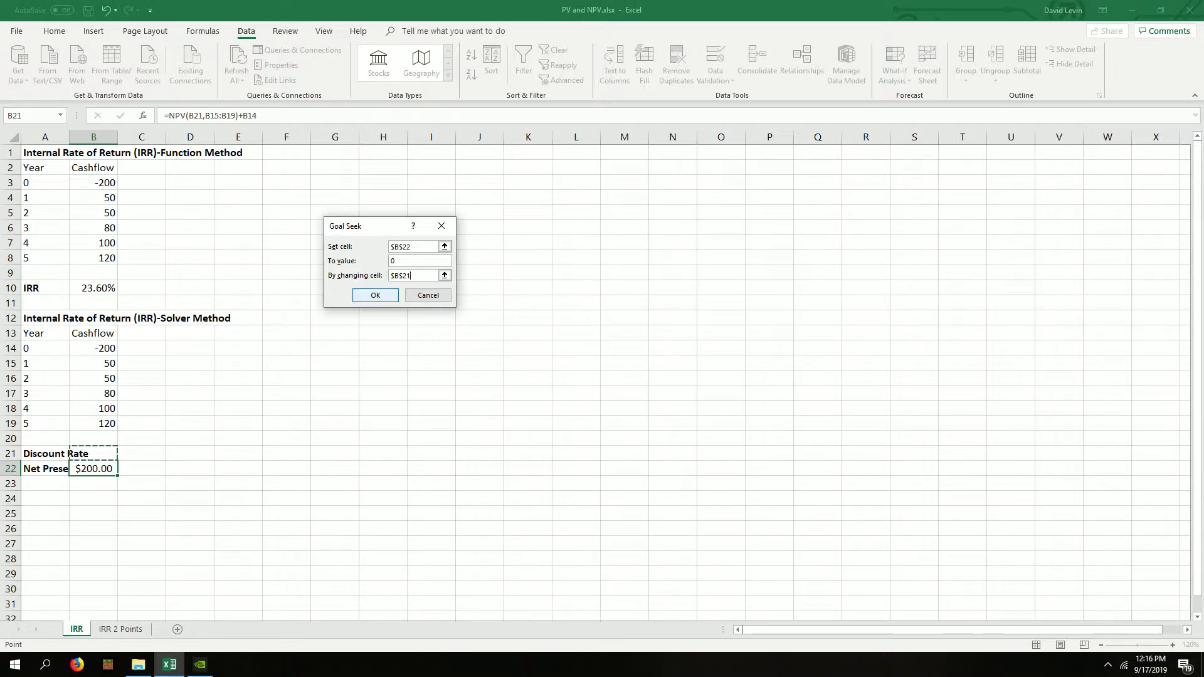
click(375, 295)
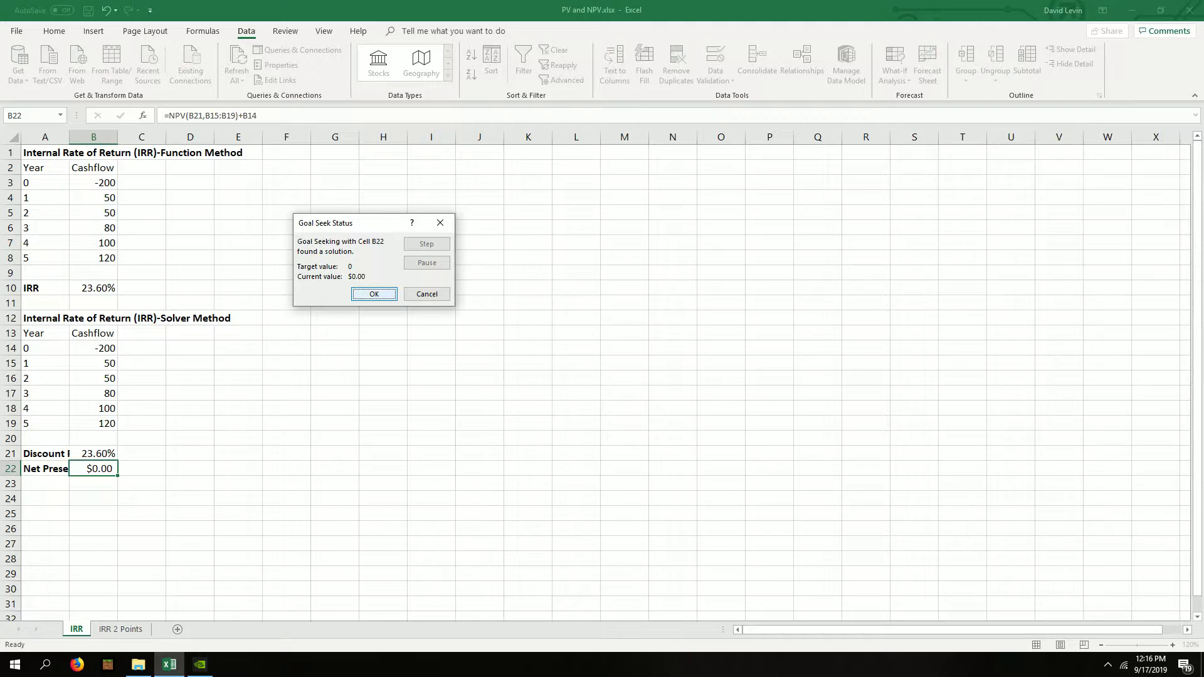
click(373, 294)
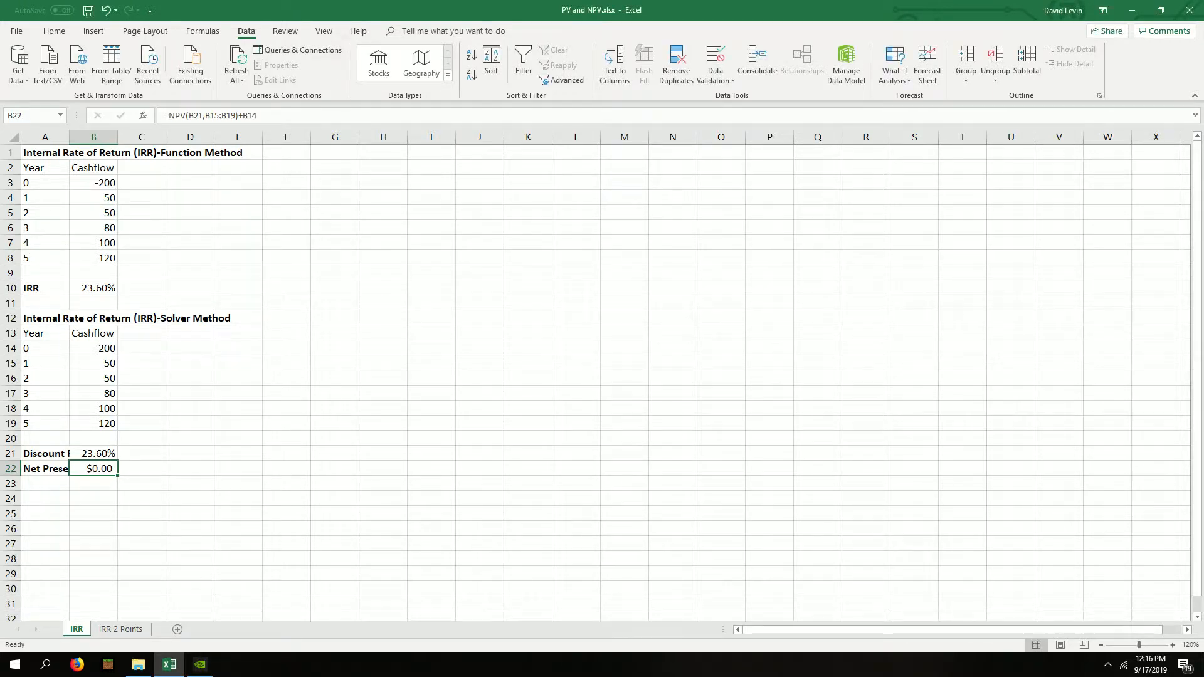
Step: Widen column A to fit its contents and make the IRR value in B10 and discount rate in B21 bold
double_click(69, 137)
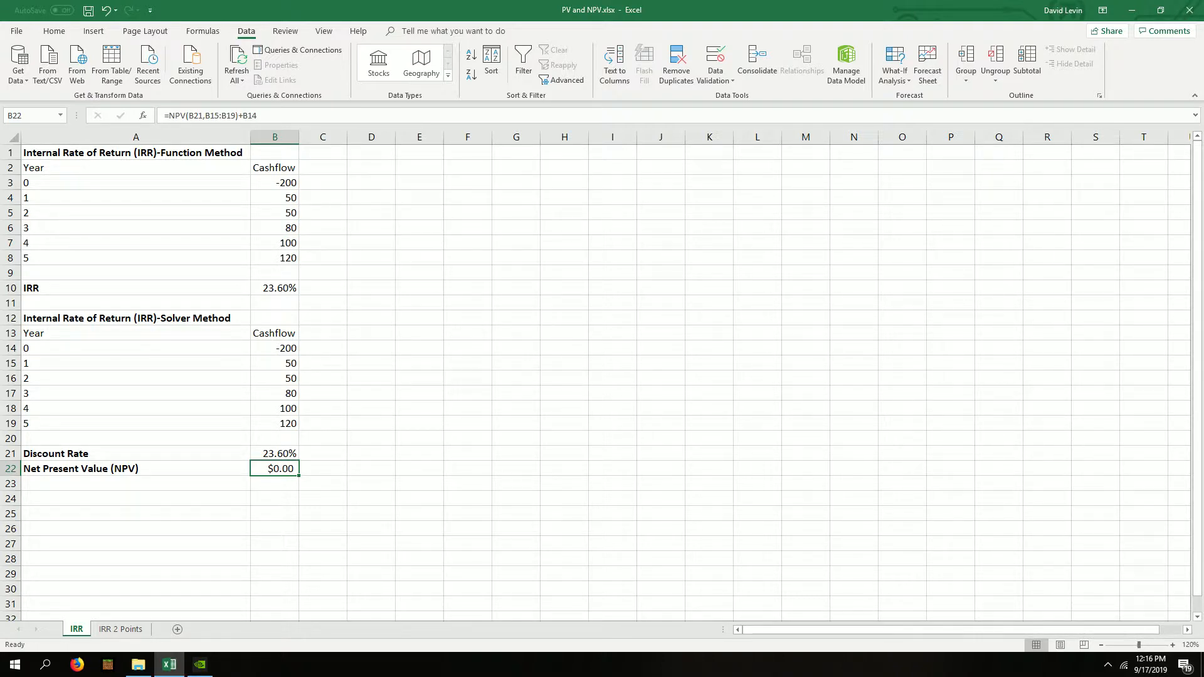
click(275, 288)
key(ctrl+b)
click(274, 469)
click(275, 454)
key(ctrl+b)
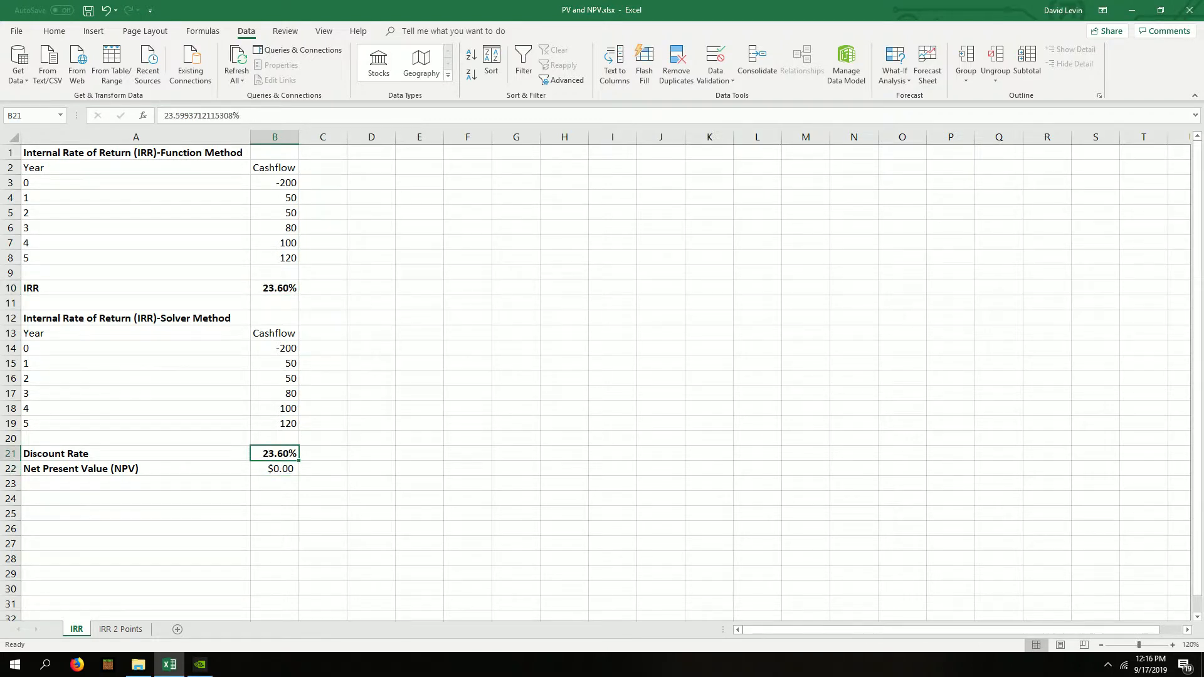
Step: Fill the discount rate cell B21 and the IRR cell B10 with yellow
click(54, 30)
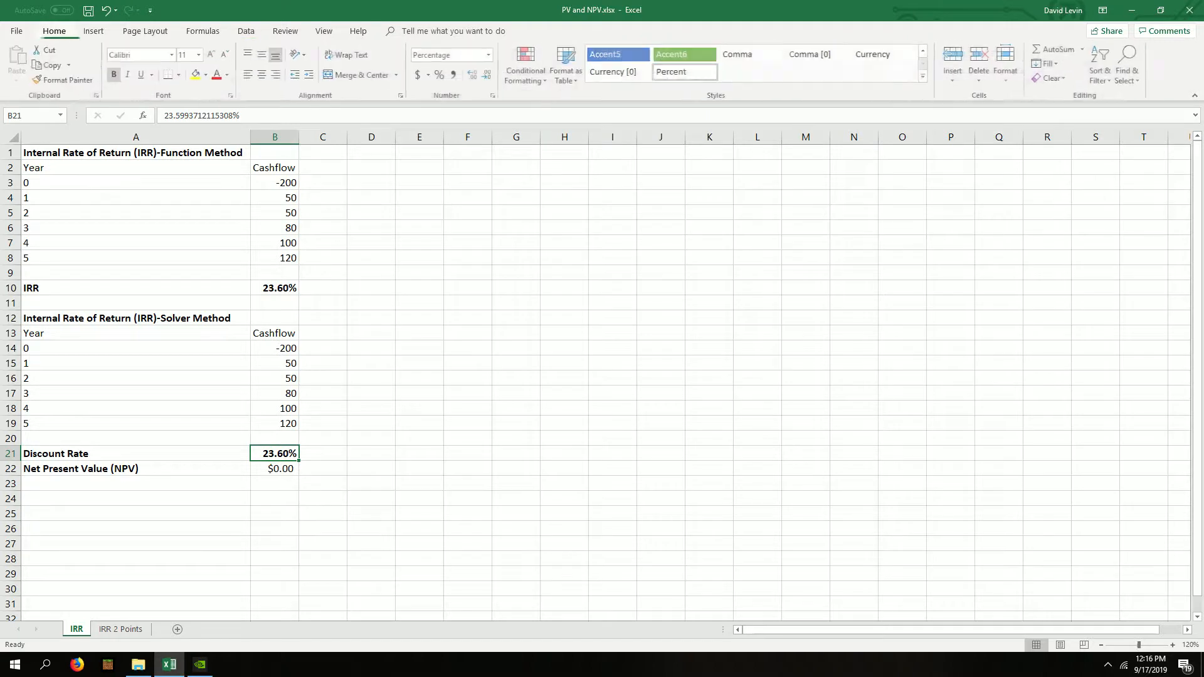
click(197, 74)
click(274, 288)
click(197, 75)
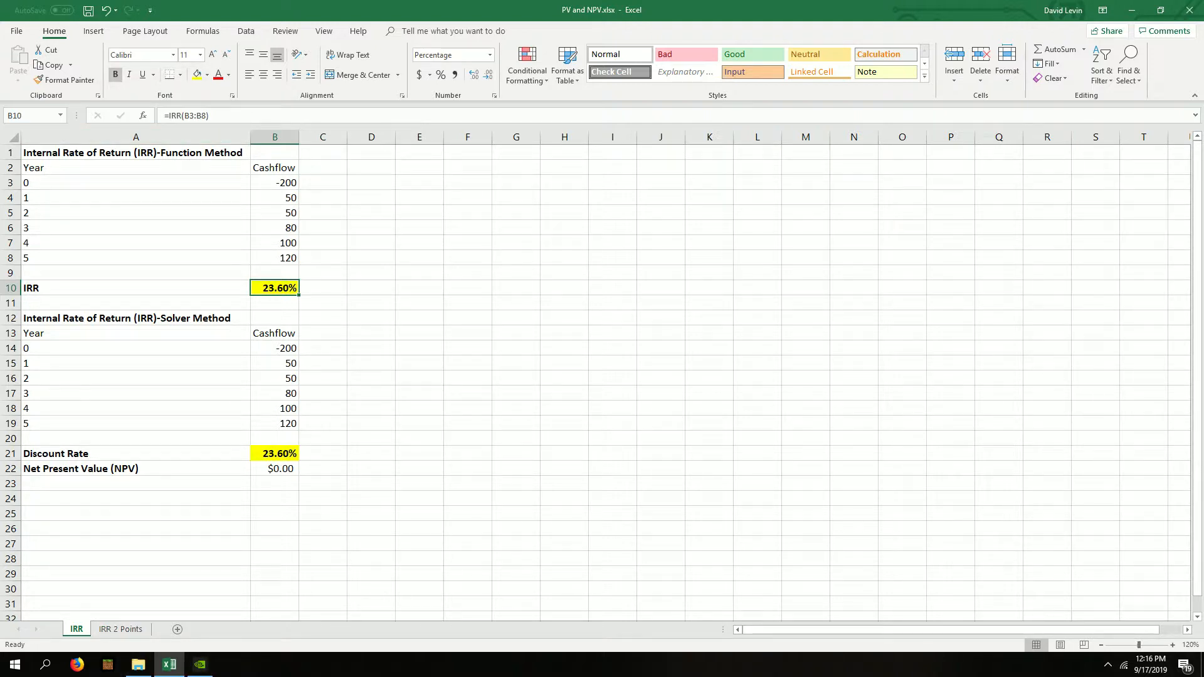
Step: On the IRR 2 Points sheet, enter the year 0 to 5 cashflows -145, 100, 100, 100, 100 and -275 in B4:B9
click(121, 629)
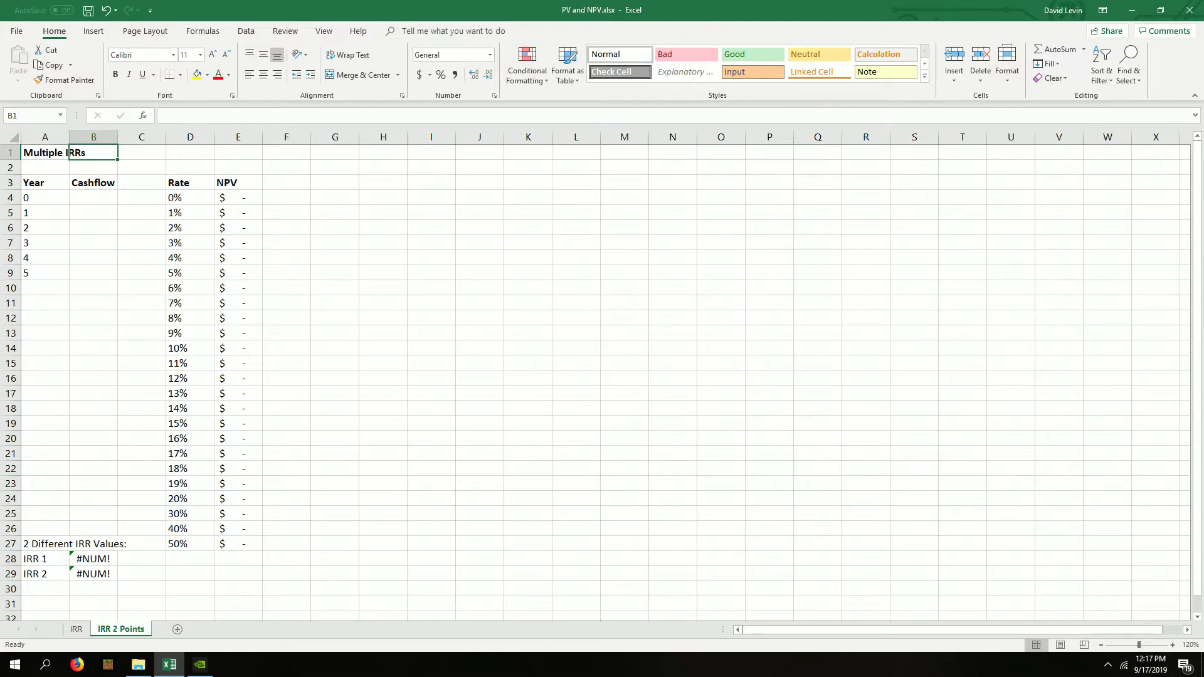
key(Down)
key(Down)
key(Down)
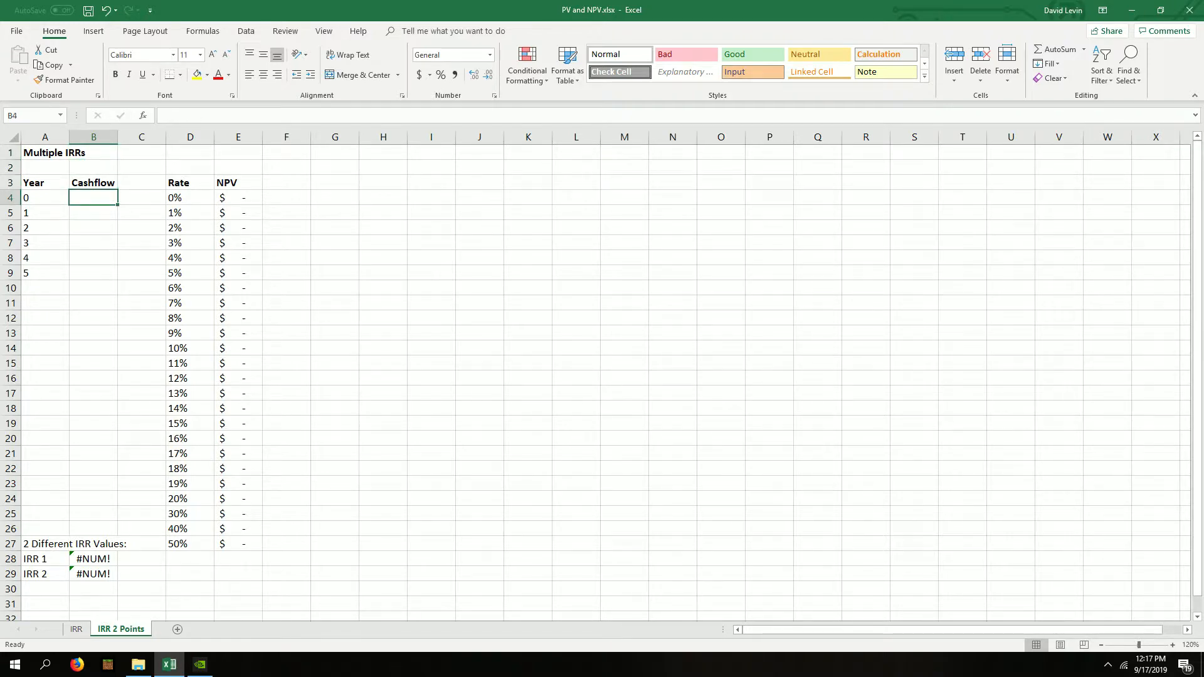
text(-145)
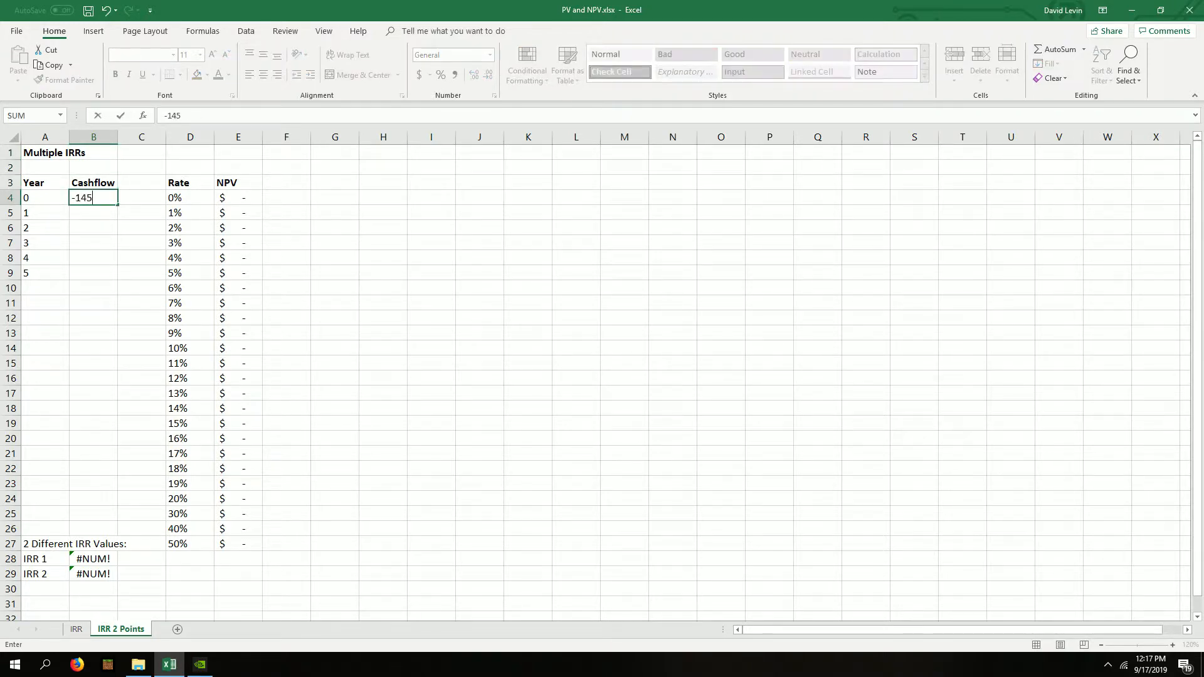
key(Return)
text(100)
key(Return)
text(100)
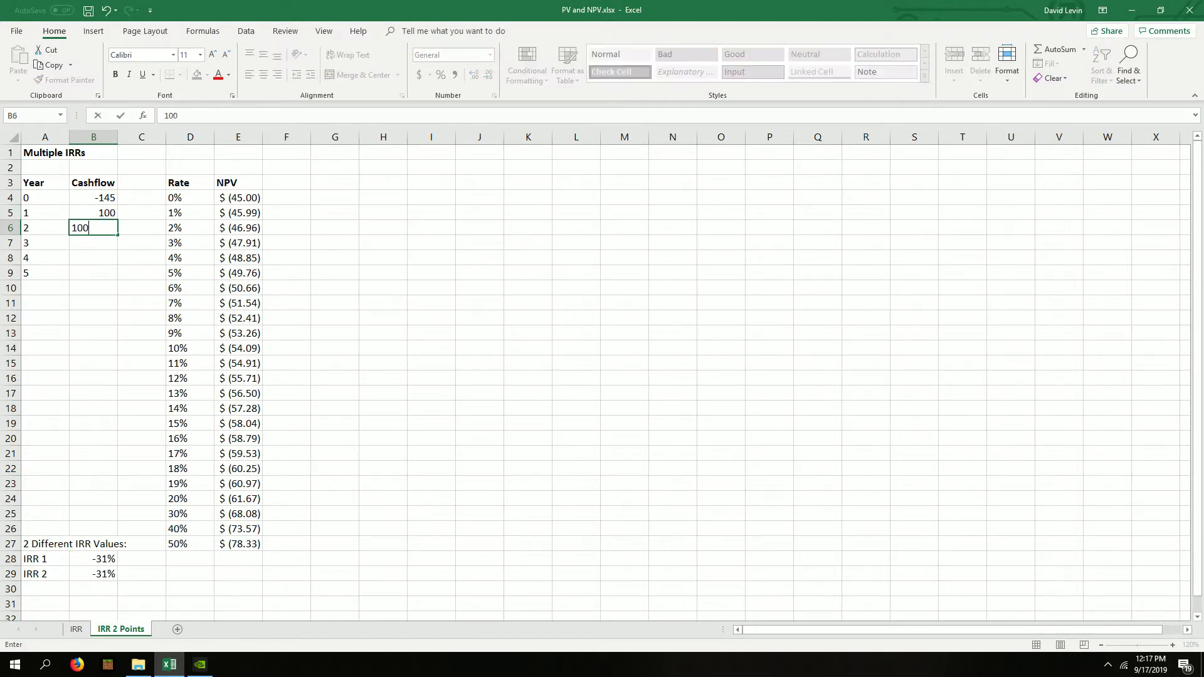
key(Return)
text(100)
key(Return)
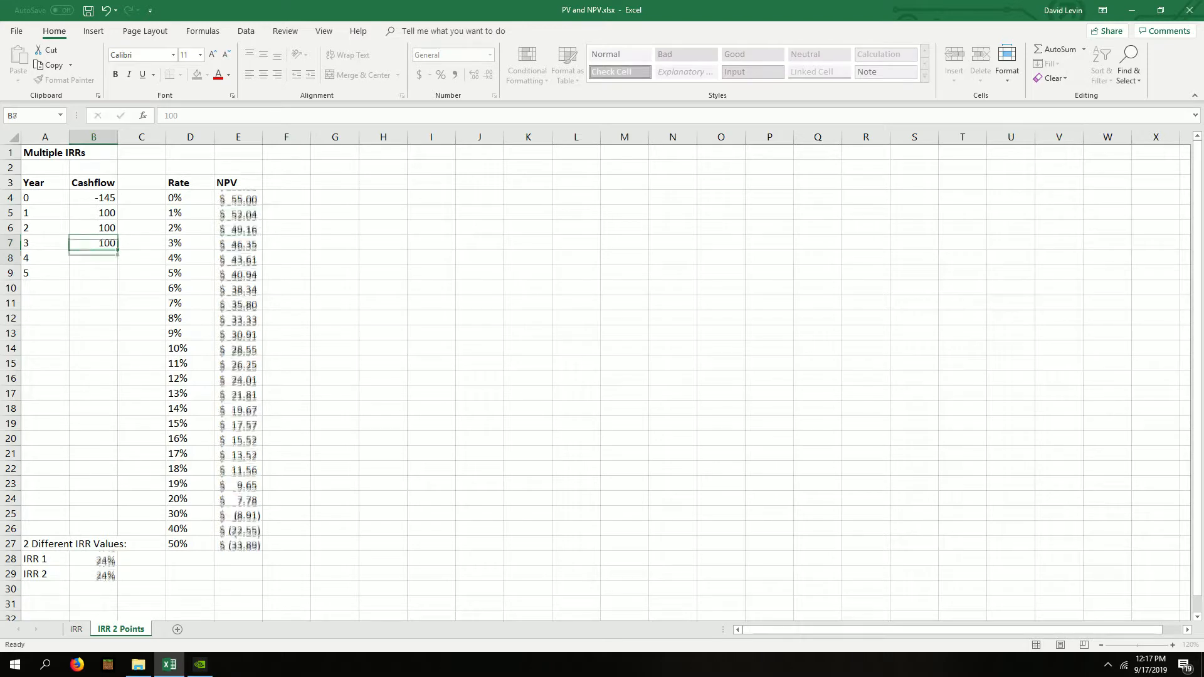
text(100)
key(Return)
text(-275)
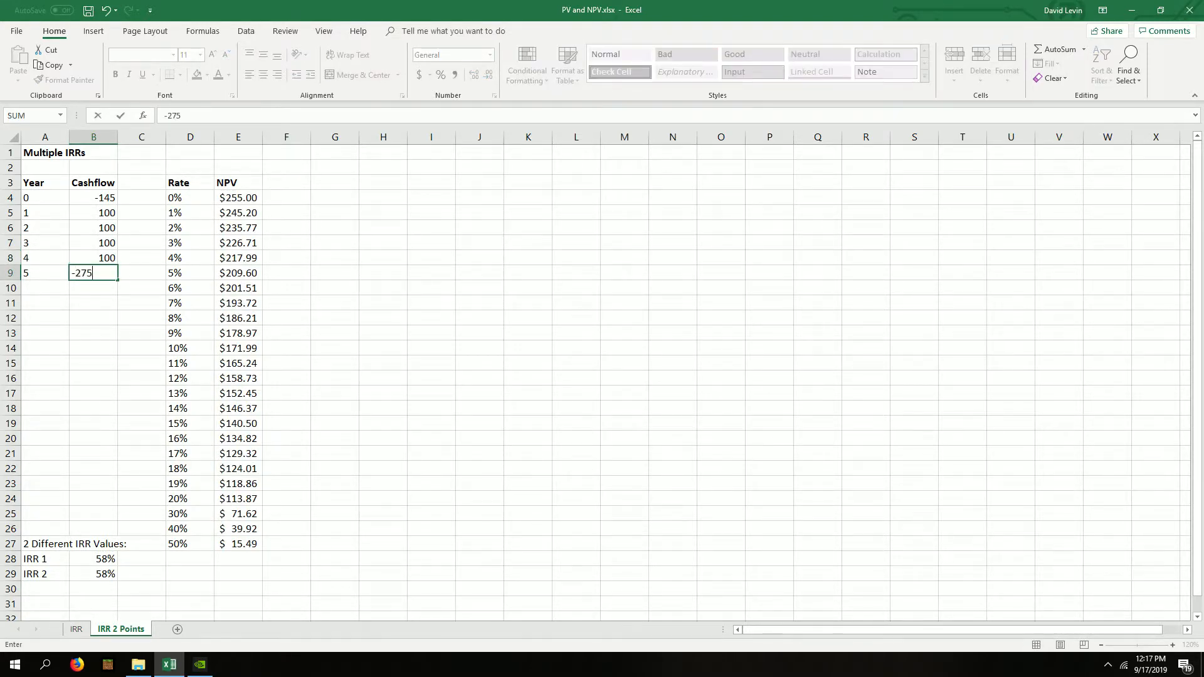
key(Return)
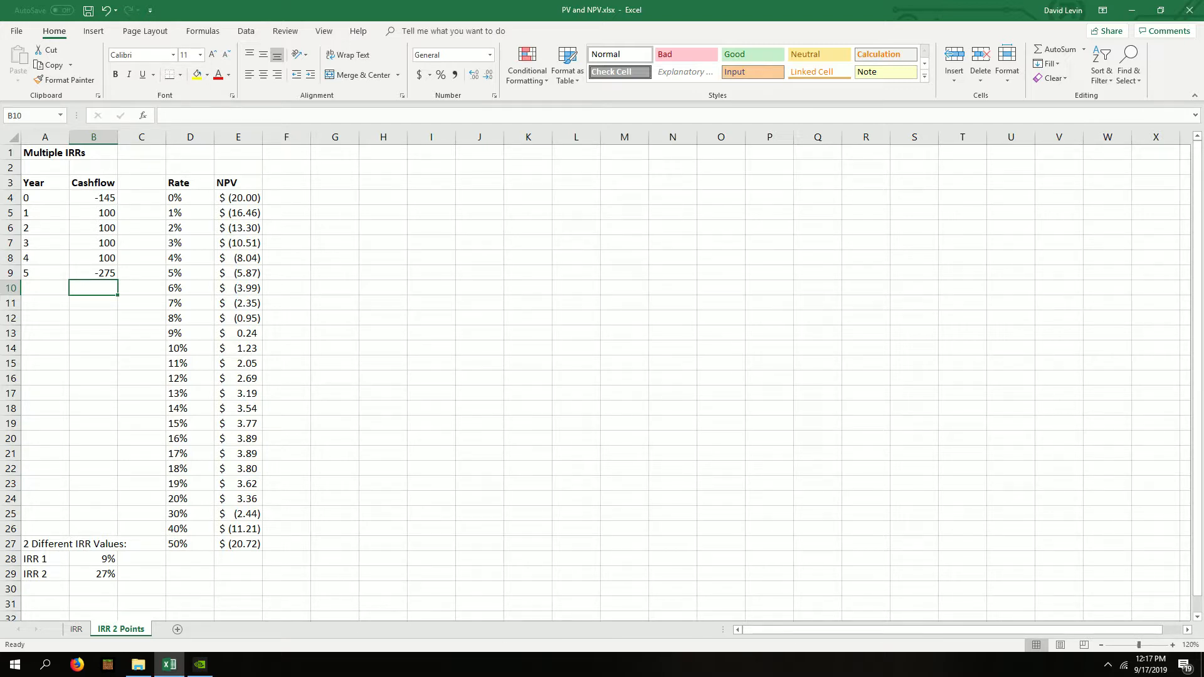
Step: Examine the initial cashflow, the discount rates in D4:D27 and the NPV formulas in E4 and E5
click(93, 198)
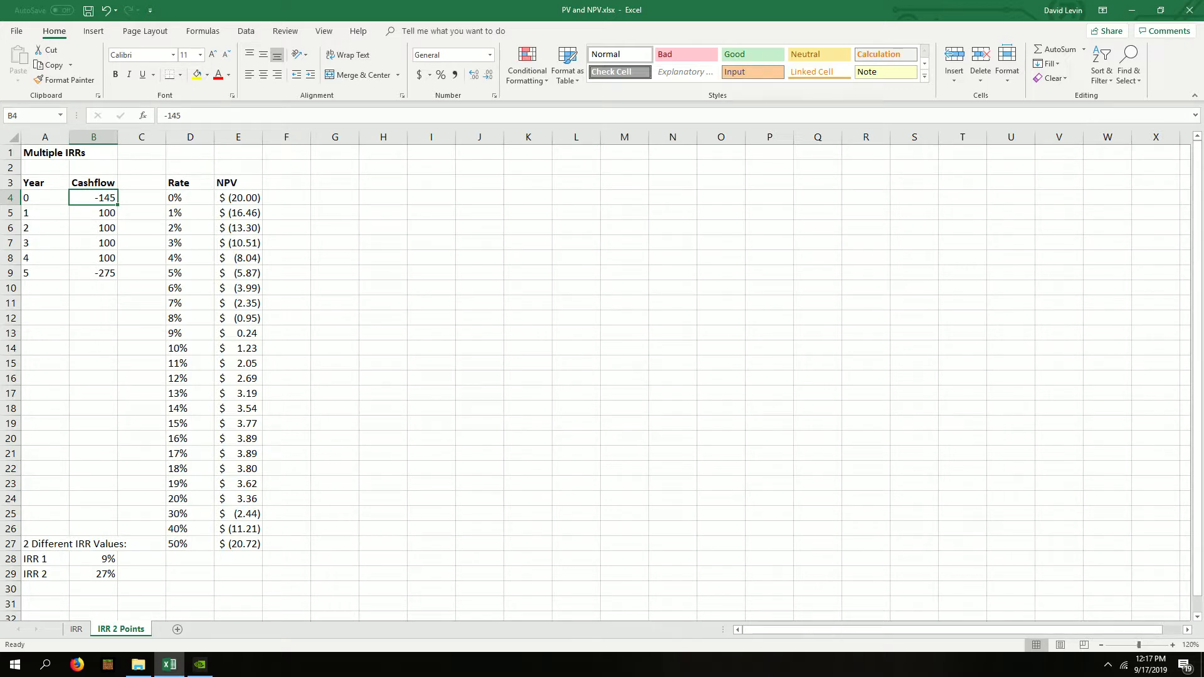
click(190, 183)
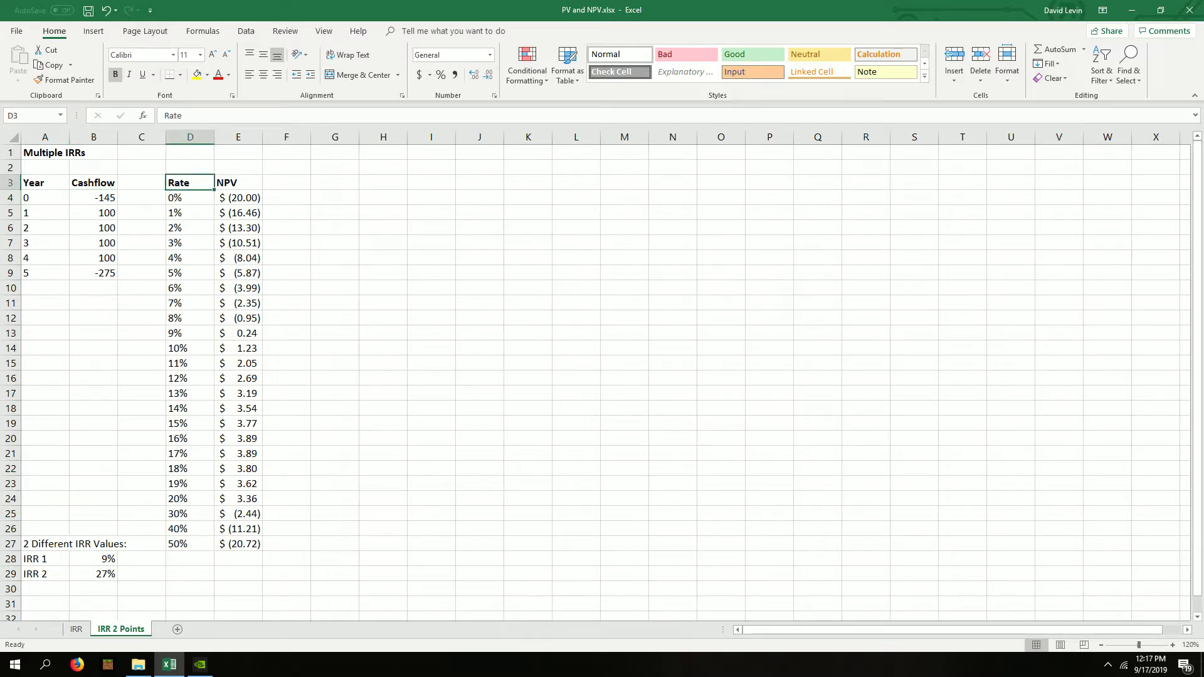
drag(190, 197, 190, 544)
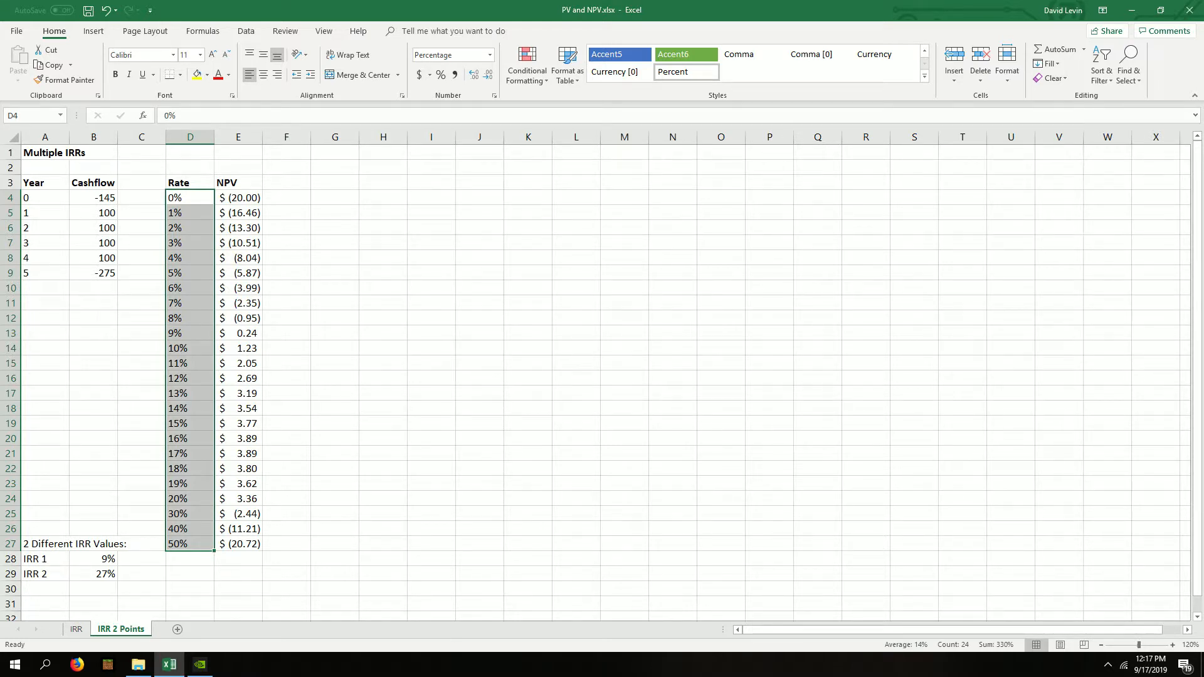
double_click(242, 197)
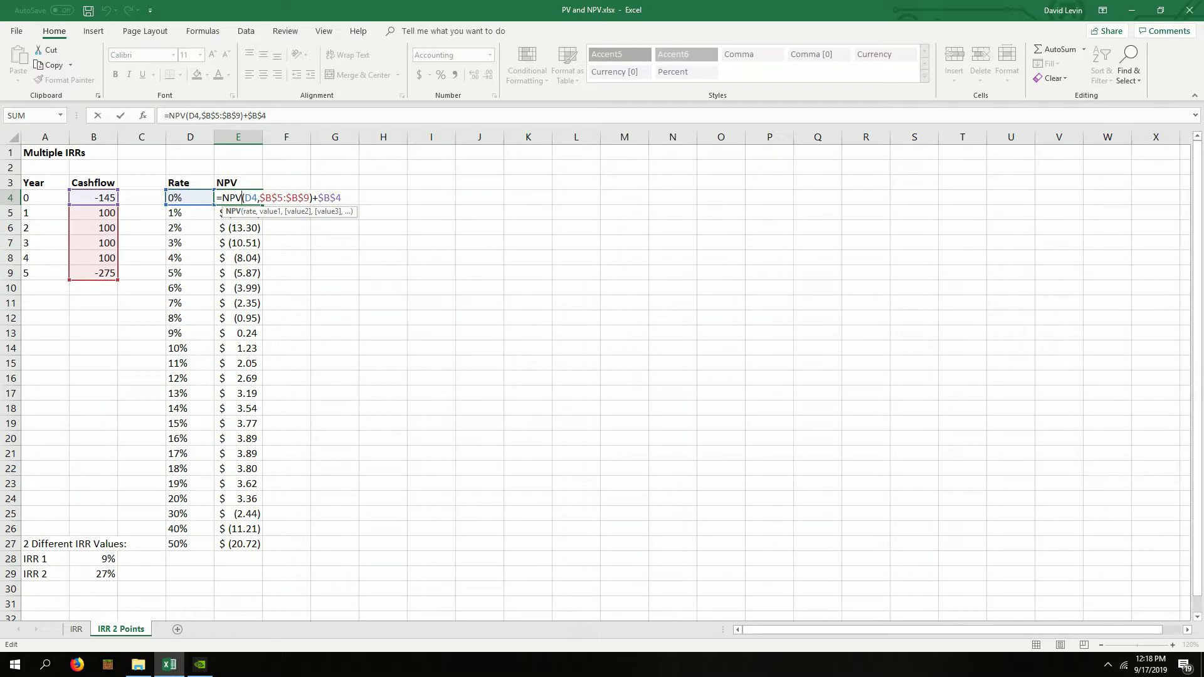
key(Return)
key(F2)
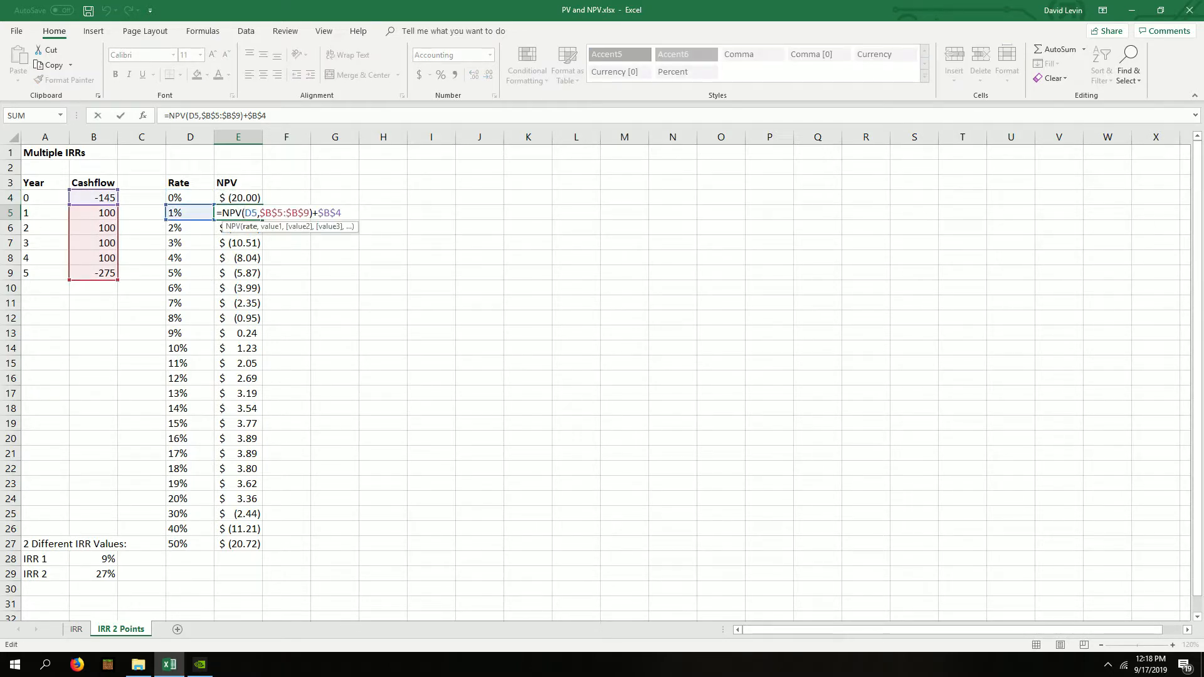
key(Return)
Step: Insert a scatter chart with straight lines from the Rate and NPV data in D3:E27 and place it beside the upper table rows
drag(142, 183, 239, 544)
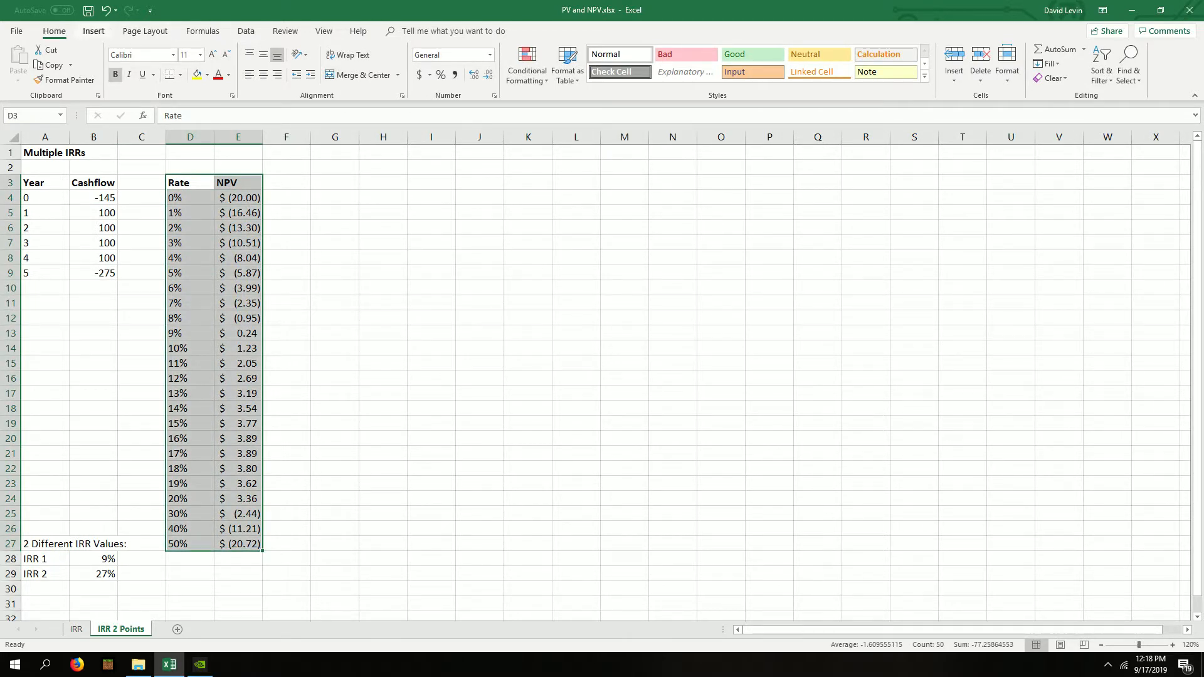
click(94, 31)
click(556, 77)
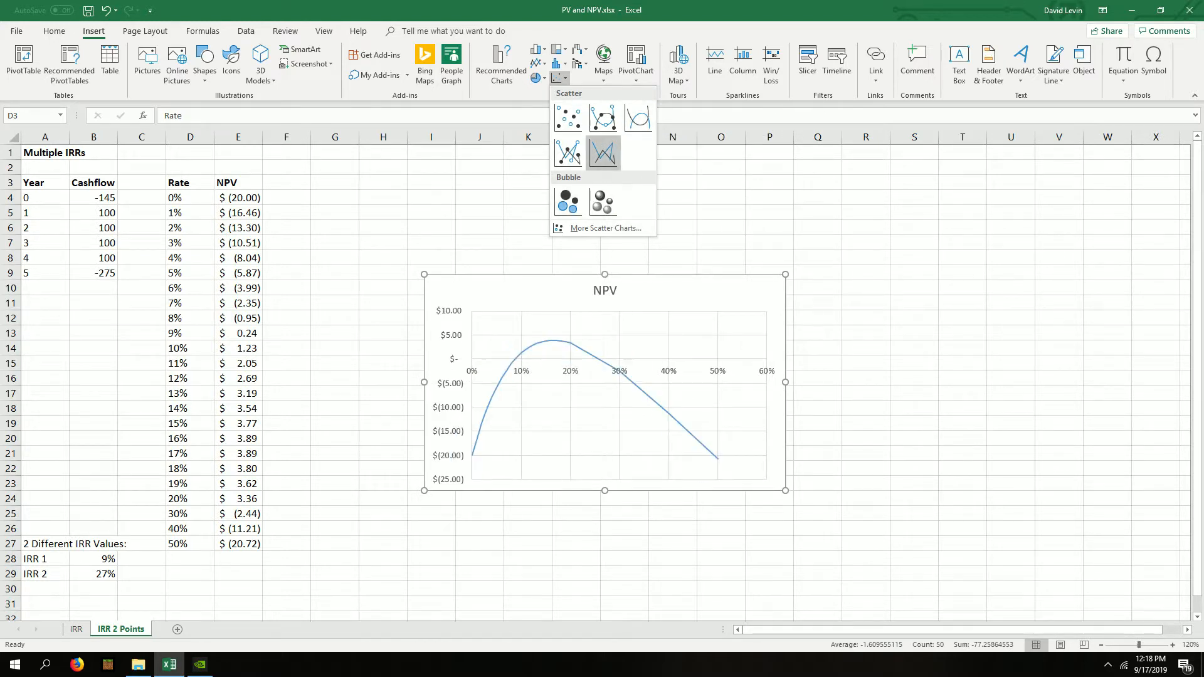
click(604, 153)
drag(552, 290, 555, 203)
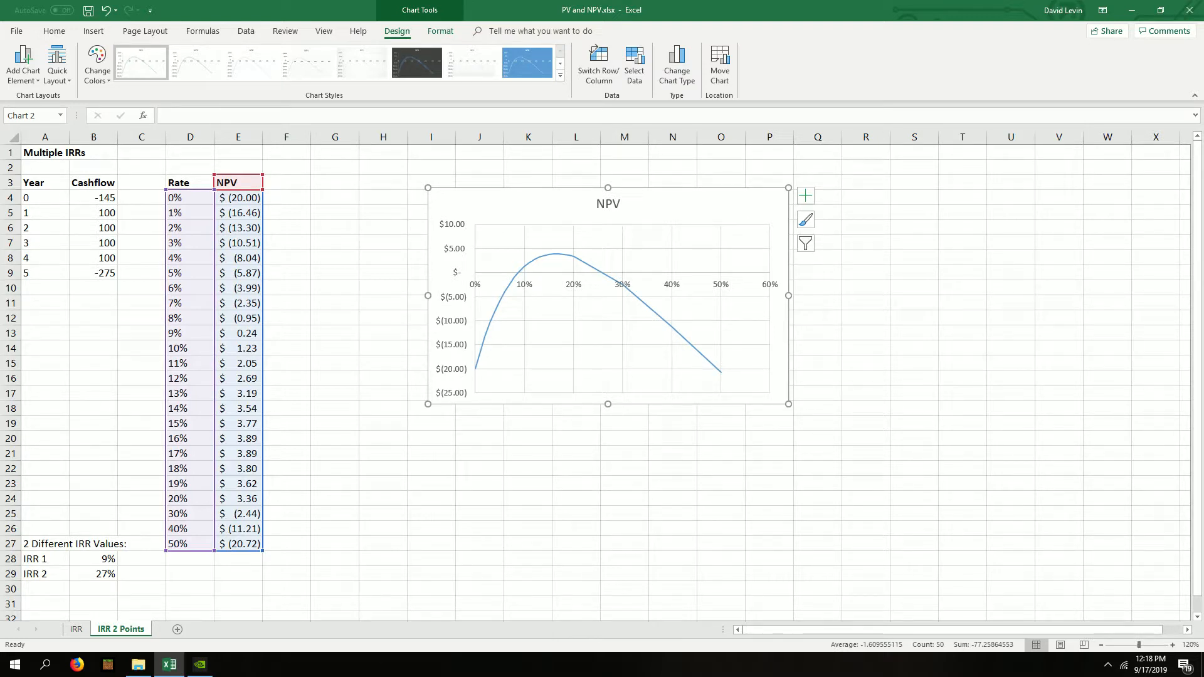
Step: Change the chart title to "Different IRR Values"
click(607, 203)
double_click(608, 203)
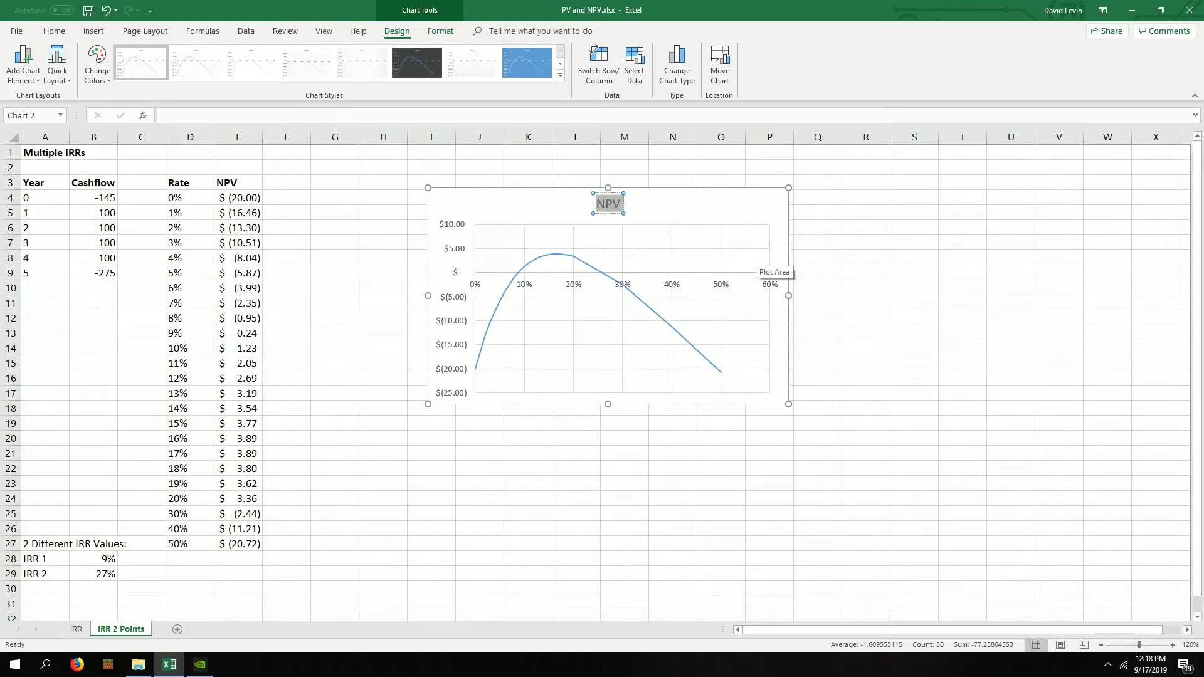
text(IRR)
key(BackSpace)
key(BackSpace)
key(BackSpace)
text(Different IRR Values)
key(BackSpace)
key(BackSpace)
text(es)
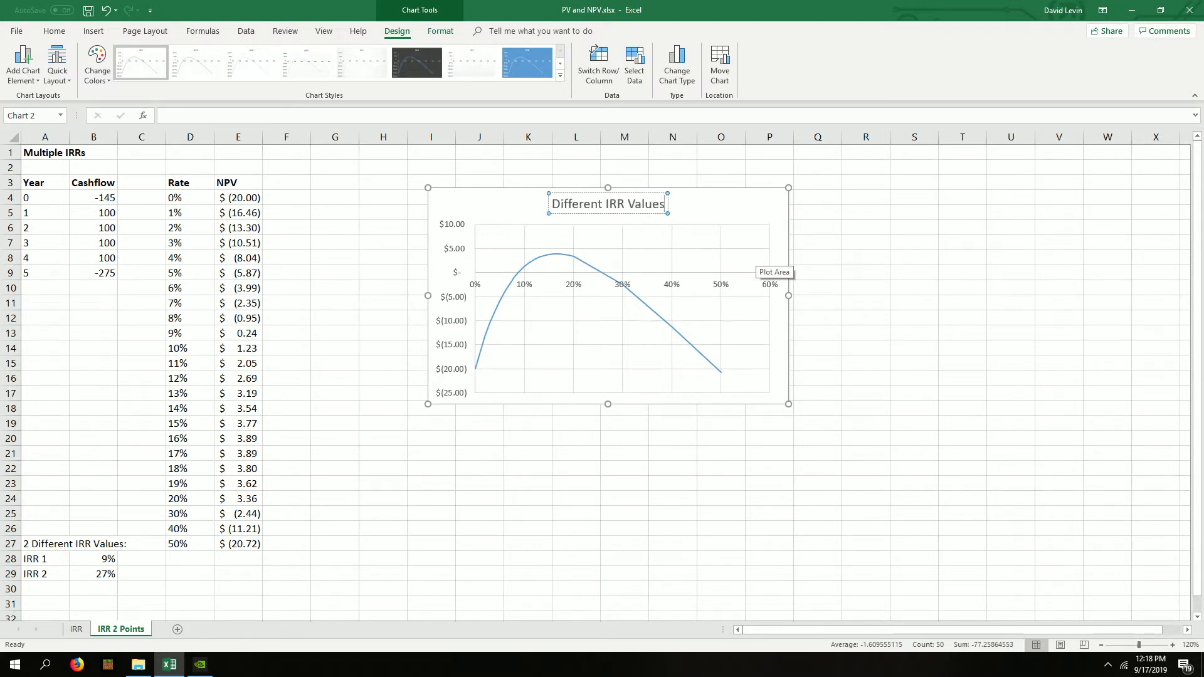
click(721, 206)
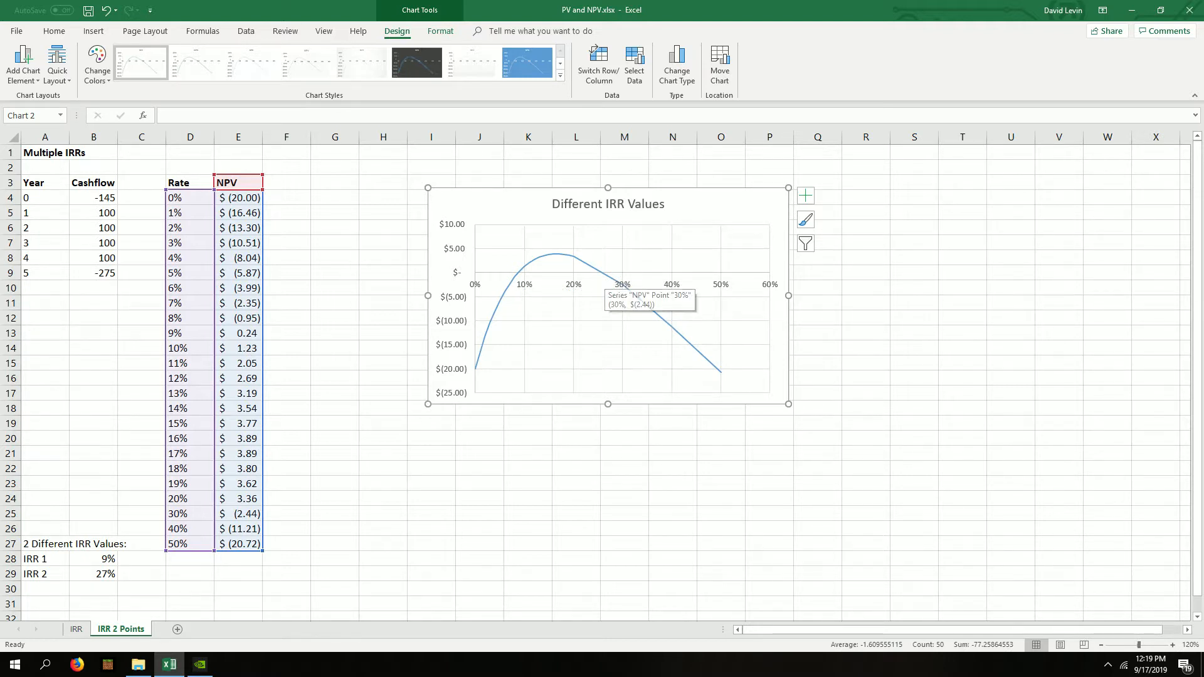
Step: Make the "2 Different IRR Values:" heading in A27 bold
click(335, 303)
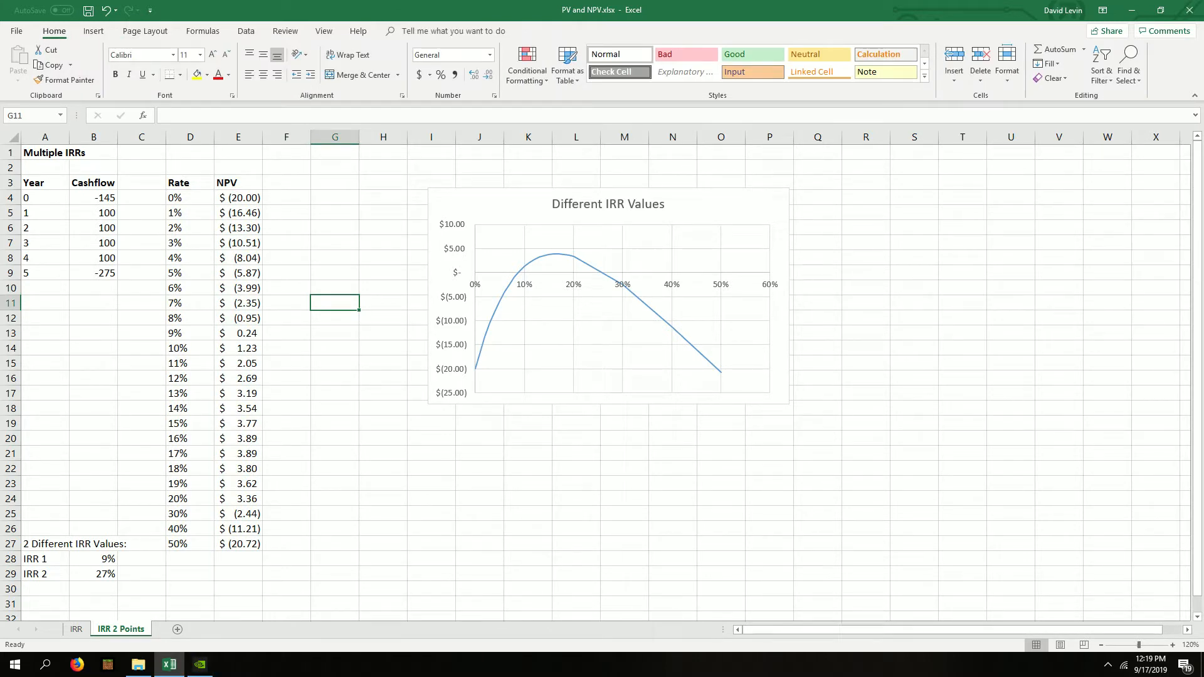
click(45, 544)
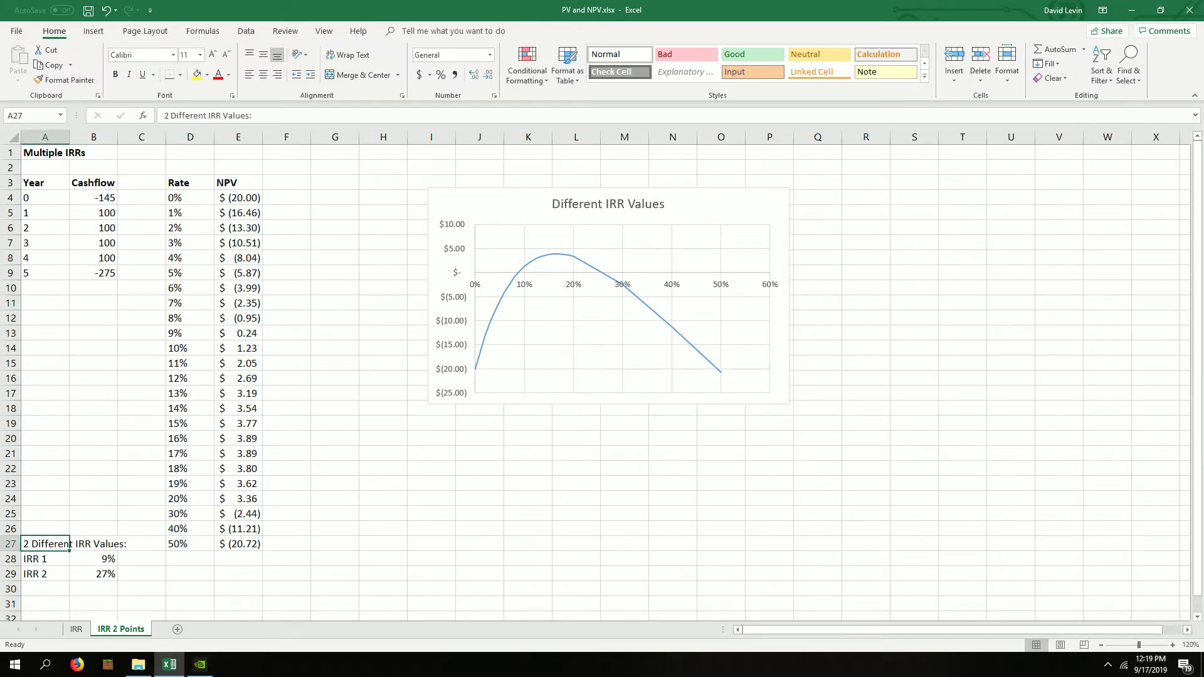
key(ctrl+b)
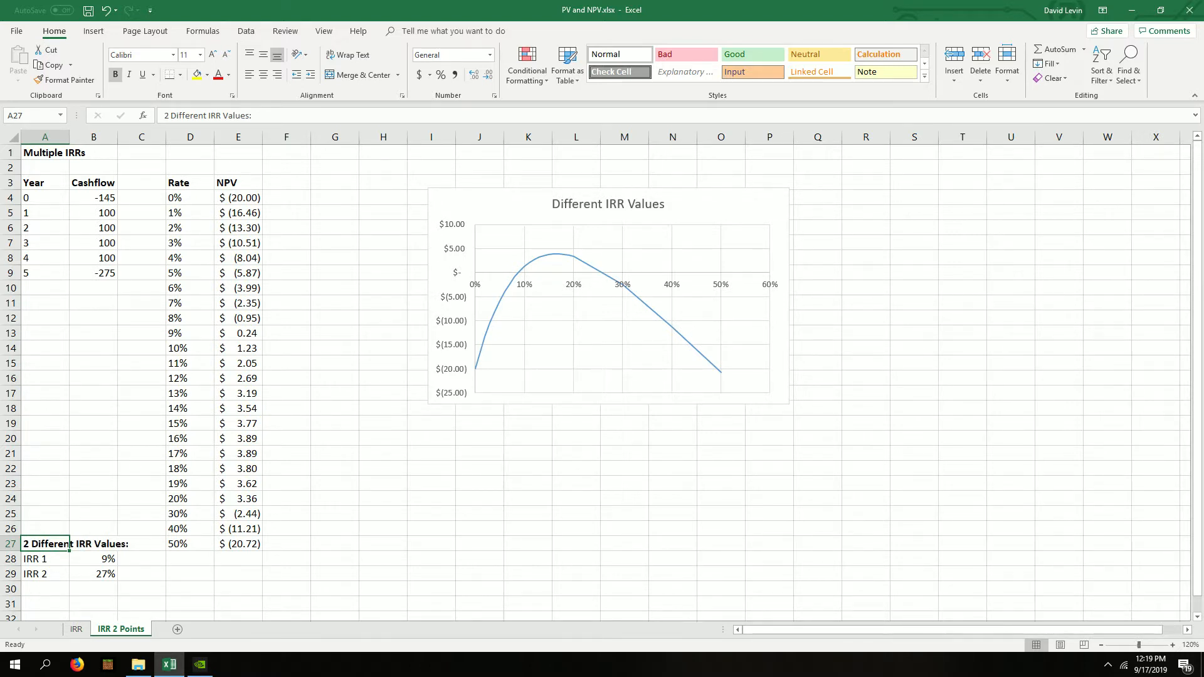
Step: Review the IRR formula in B28 and set the guess in B29's IRR formula to 0.3
double_click(97, 560)
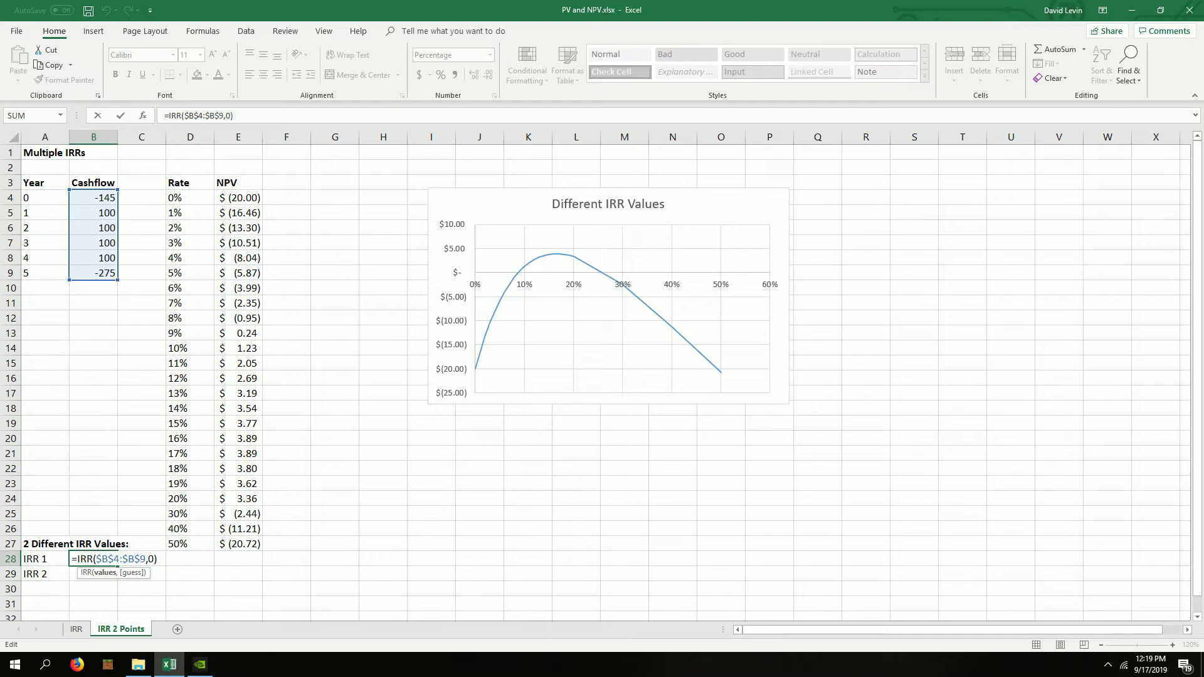
click(155, 559)
key(Return)
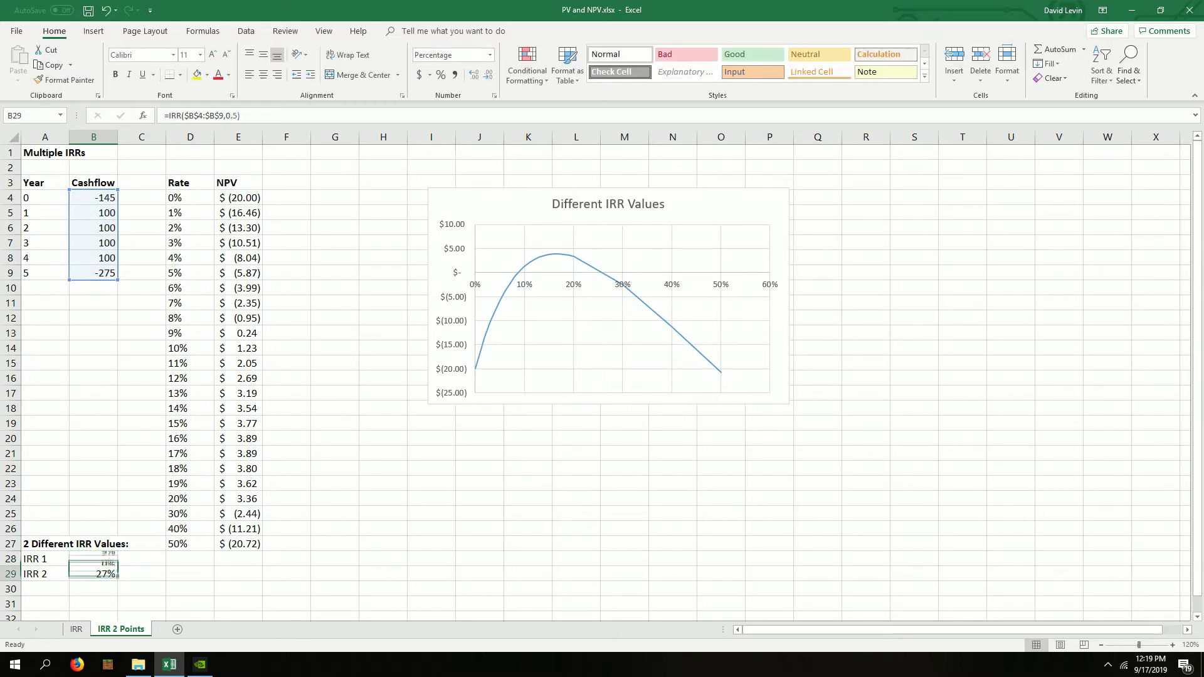
double_click(80, 574)
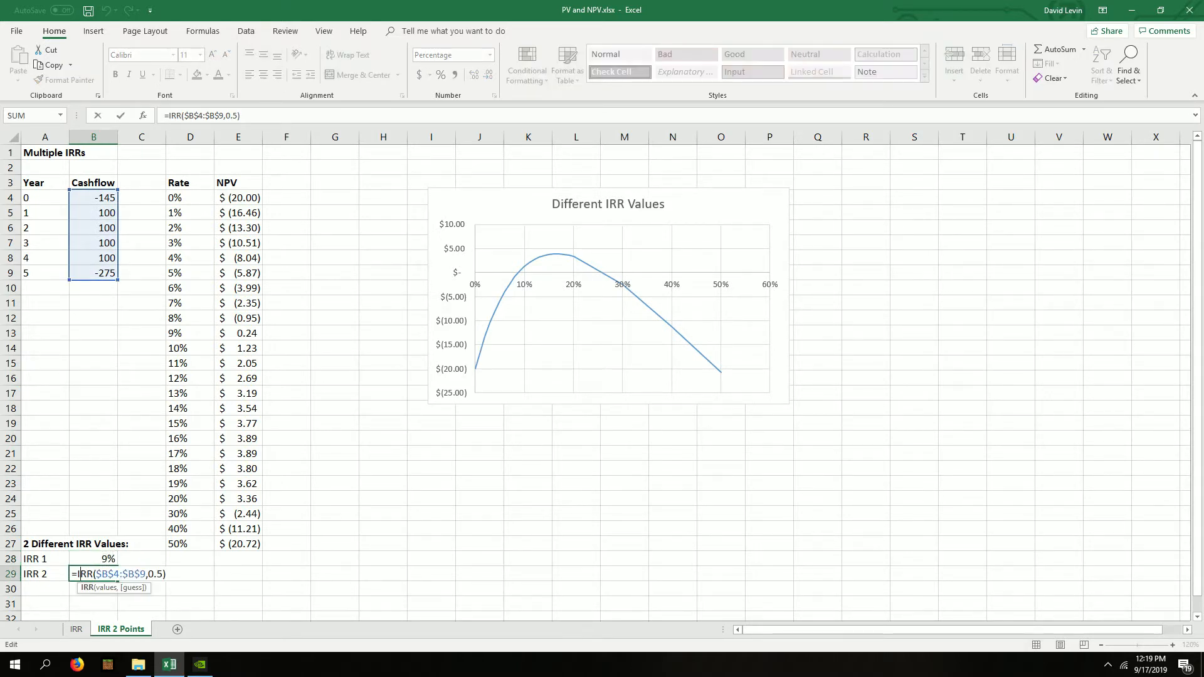
click(162, 574)
key(BackSpace)
text(3)
key(Return)
Step: Format the IRR results in B28:B29 with two decimal places, a yellow fill and bold text
drag(94, 559, 94, 574)
click(473, 74)
click(473, 74)
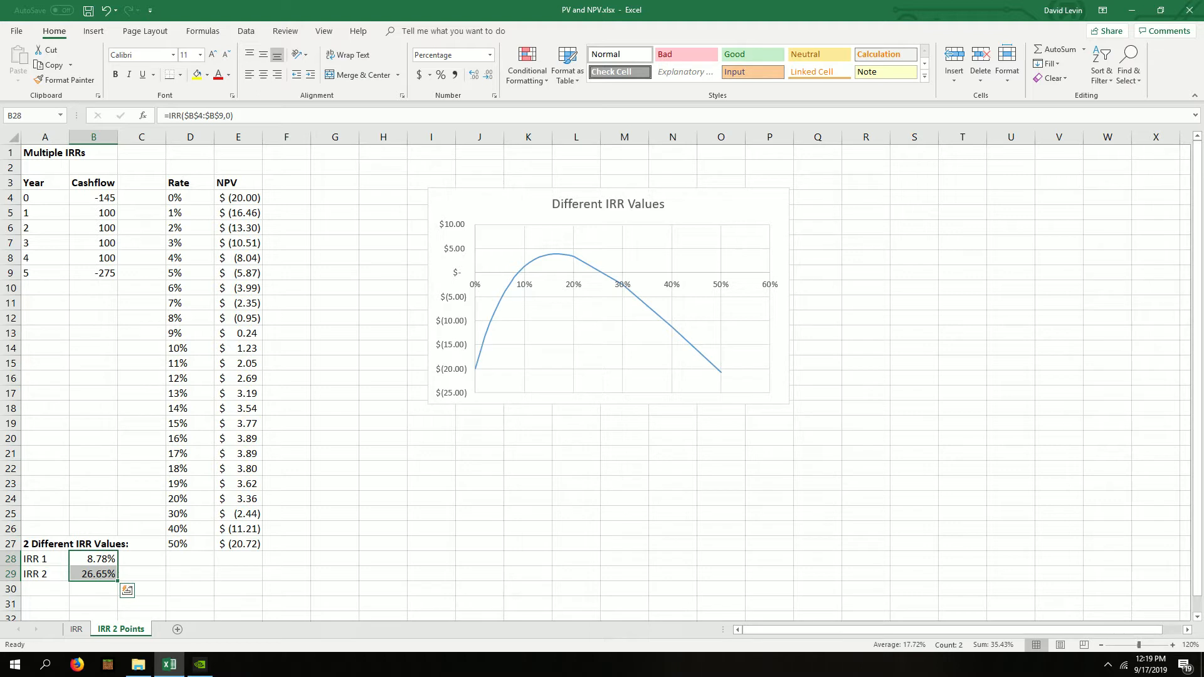
click(197, 74)
key(ctrl+b)
click(94, 574)
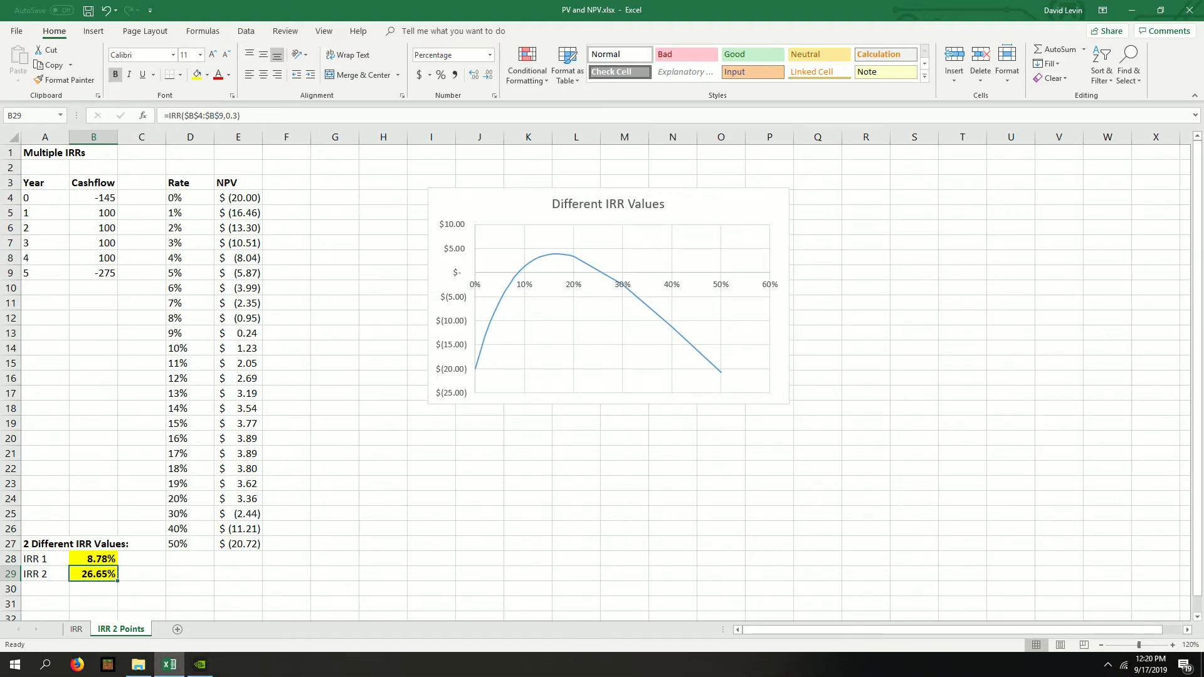
Step: Examine the cashflows, the Rate and NPV headings, the chart's horizontal-axis crossings and the IRR formulas in B28 and B29
click(94, 242)
click(94, 197)
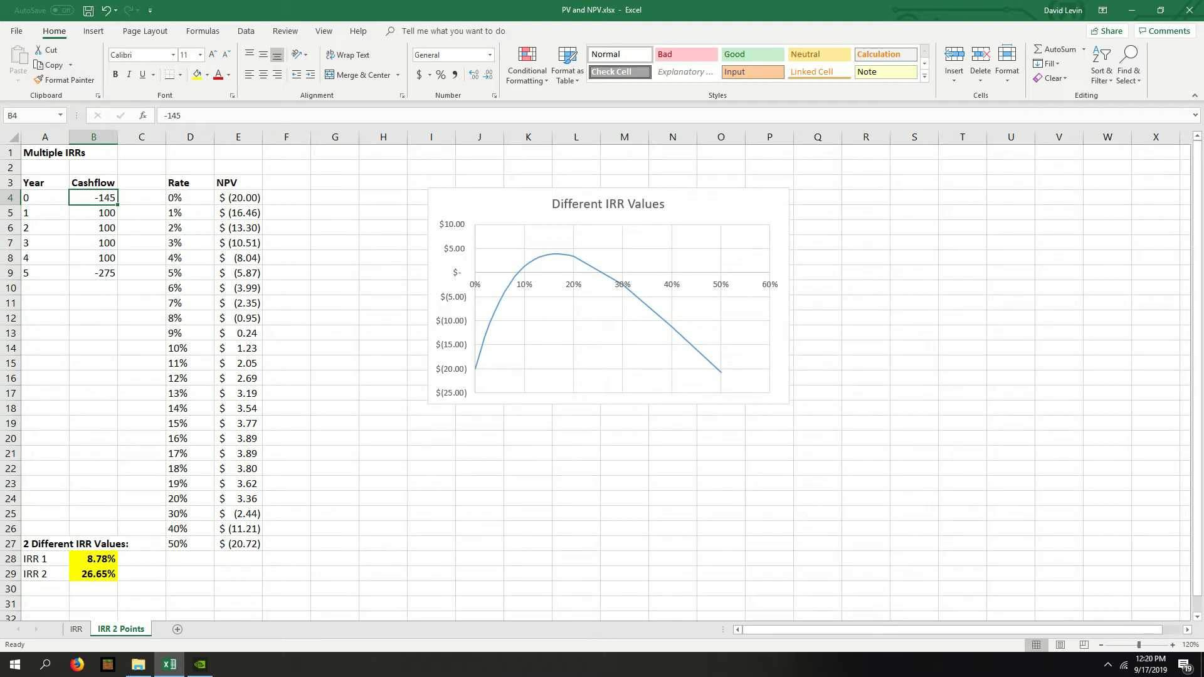
drag(182, 182, 238, 182)
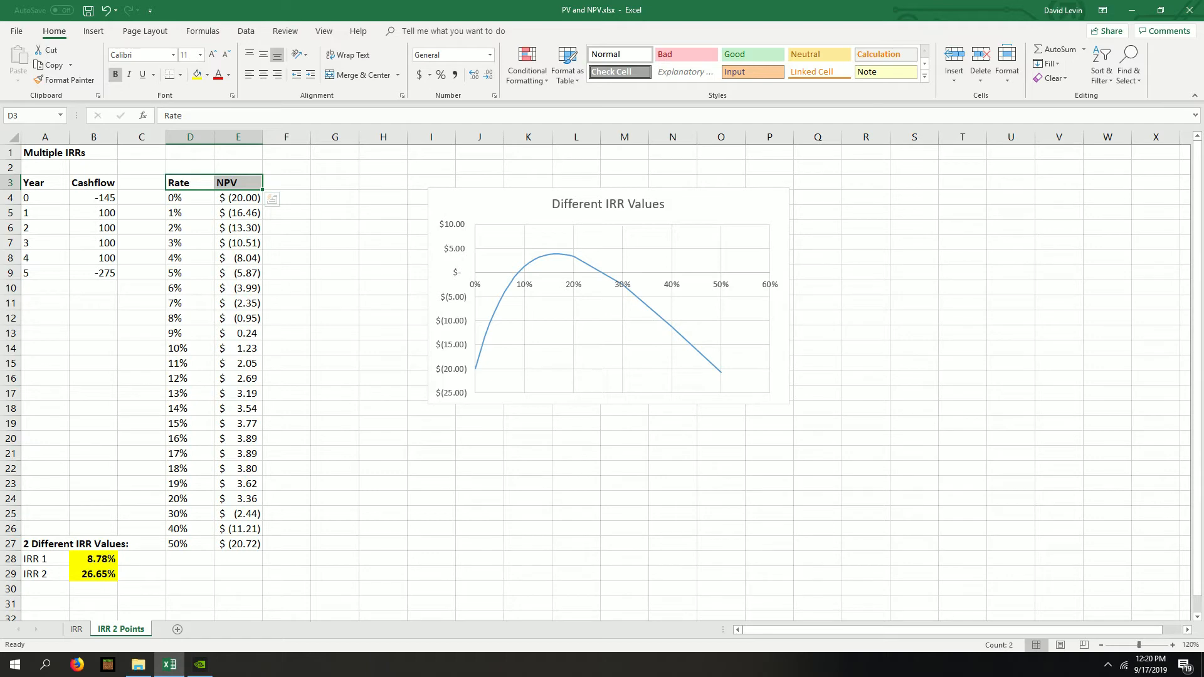
click(608, 295)
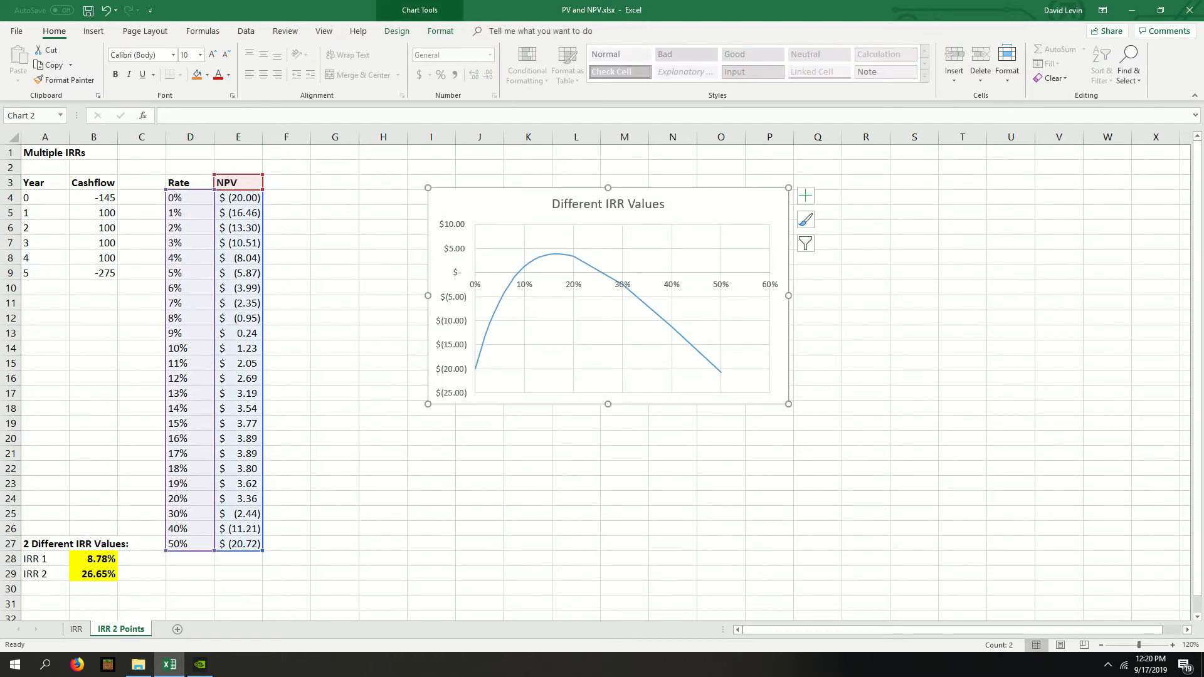
mouse_move(520, 271)
mouse_move(621, 283)
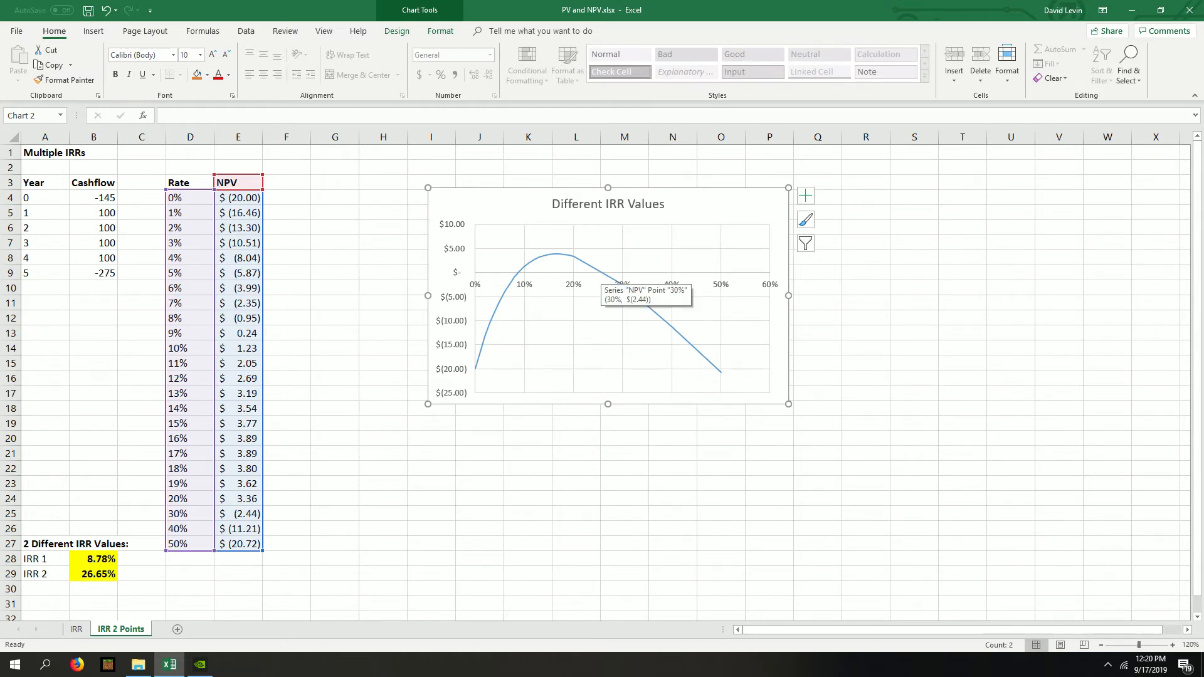
click(383, 529)
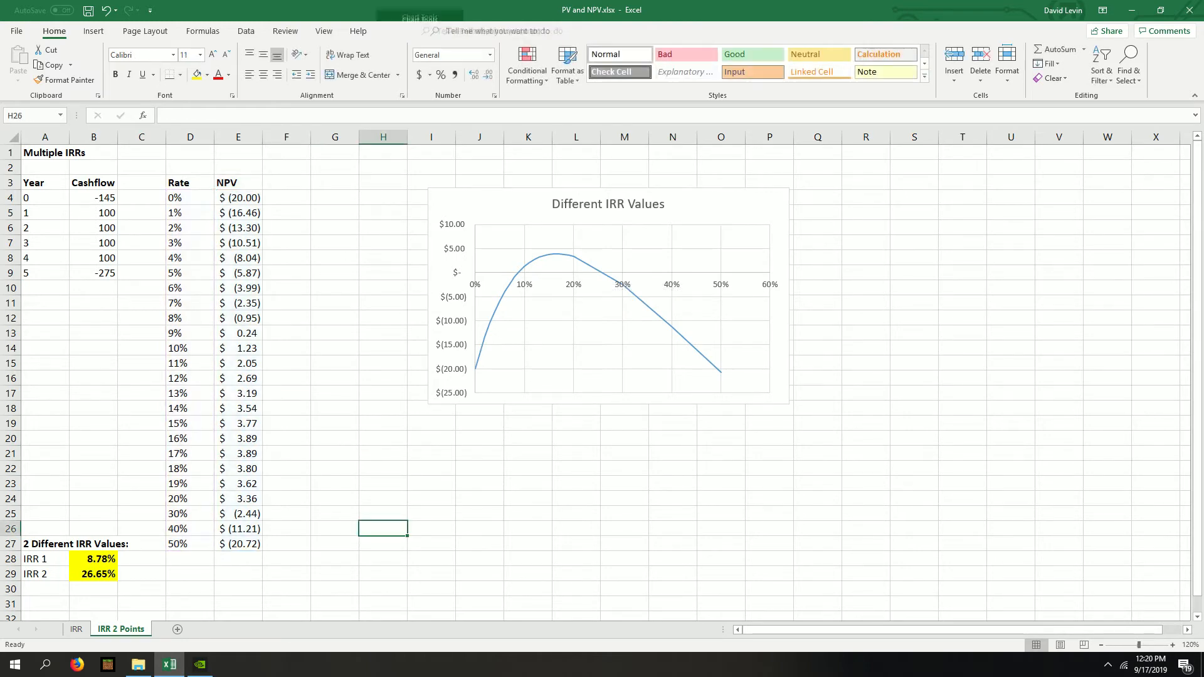
drag(48, 559, 94, 559)
double_click(93, 558)
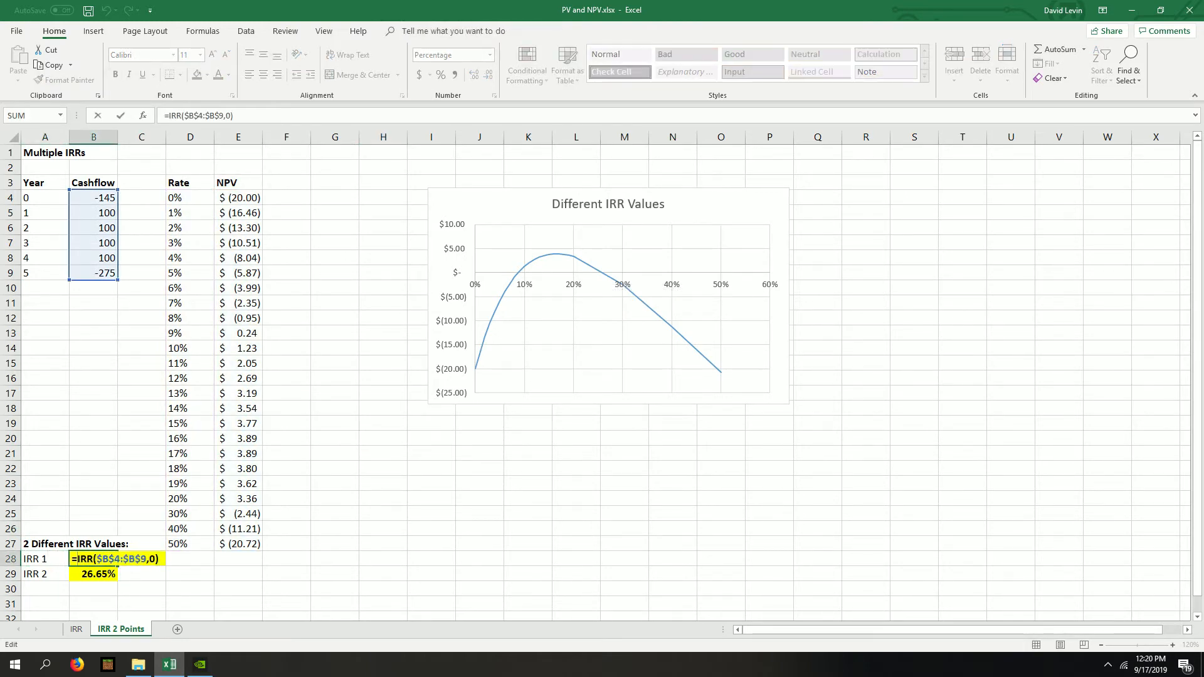
key(Return)
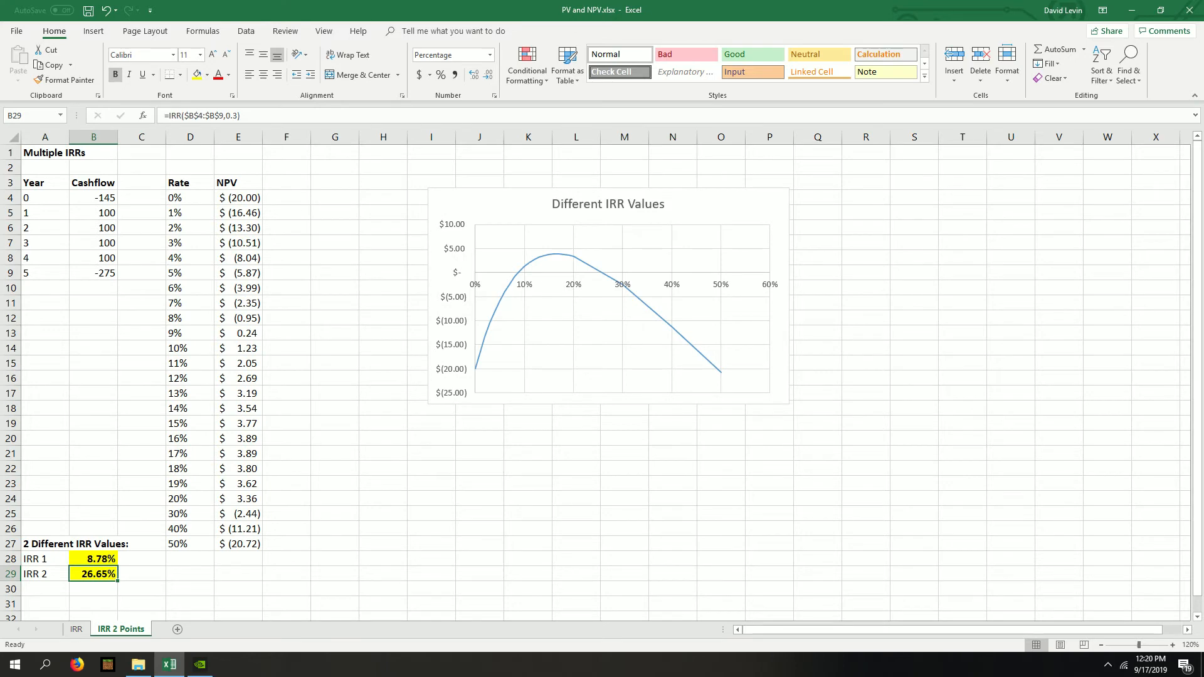
double_click(98, 574)
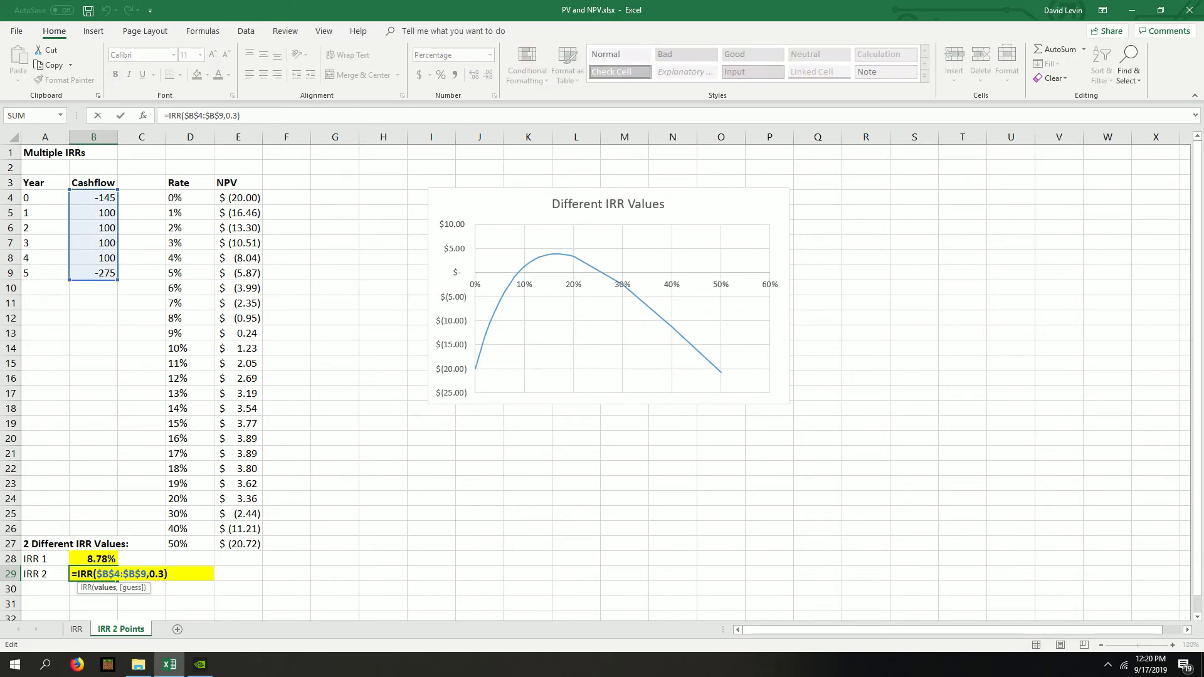
key(Return)
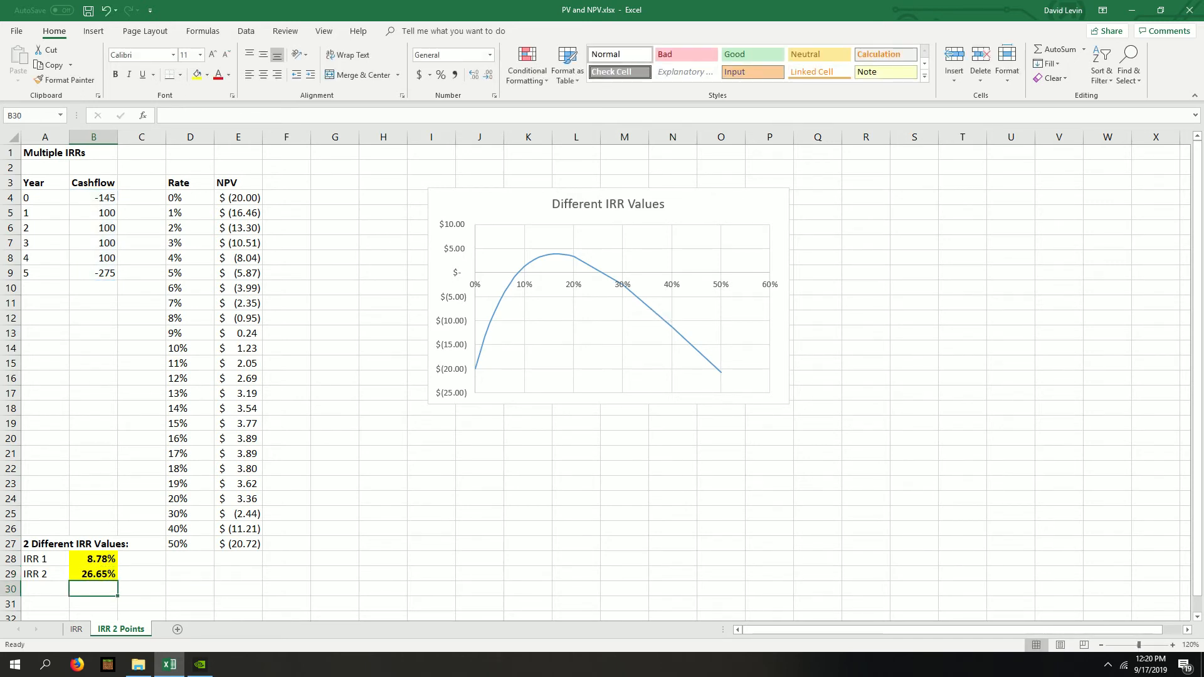
Step: Examine the NPVs at the 8% and 9% rates in E12:E13 and the 20% and 30% rates in D24:D25
drag(238, 318, 239, 333)
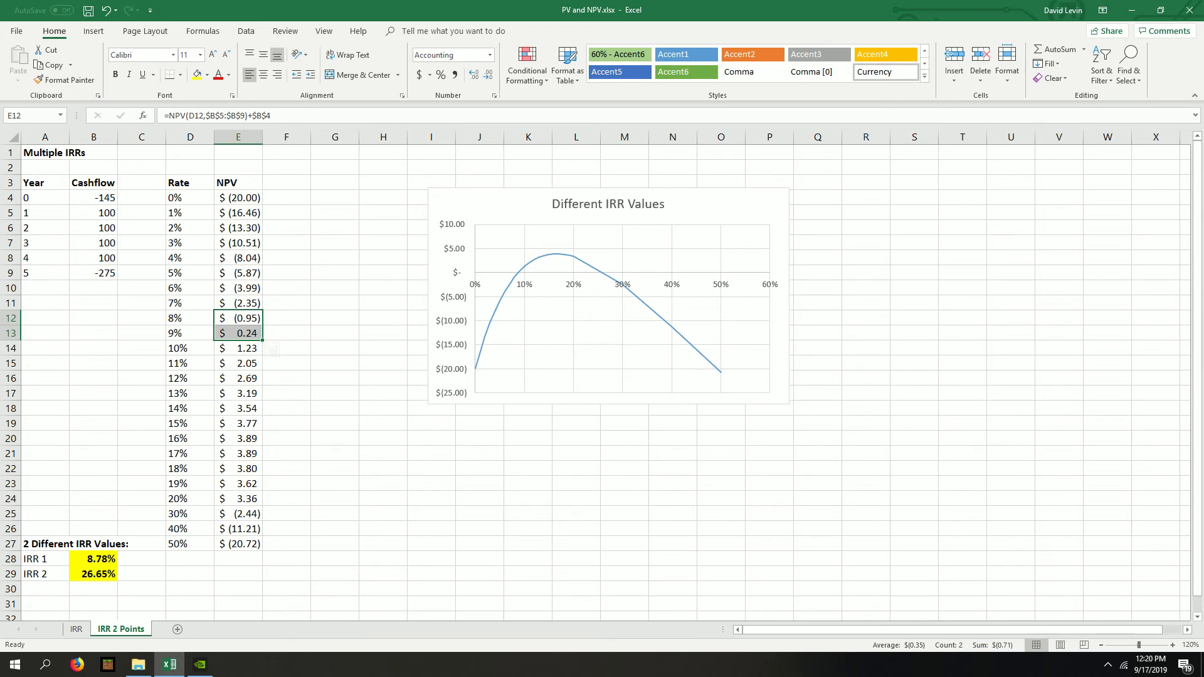
drag(190, 498, 190, 514)
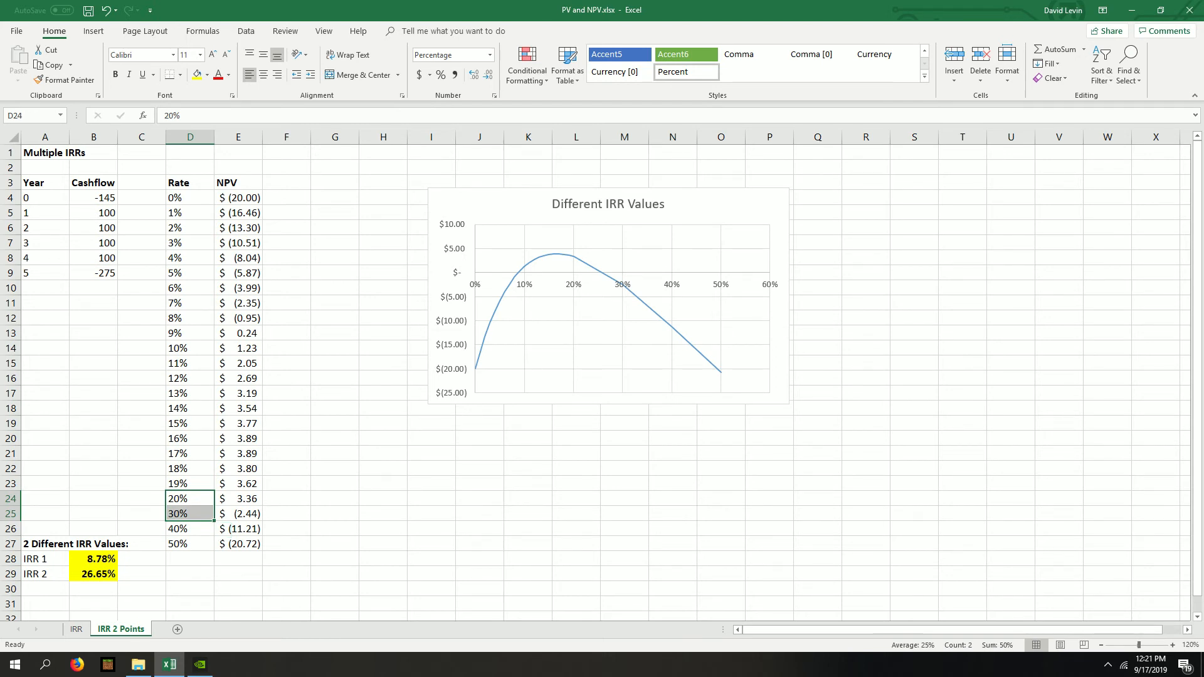
click(45, 152)
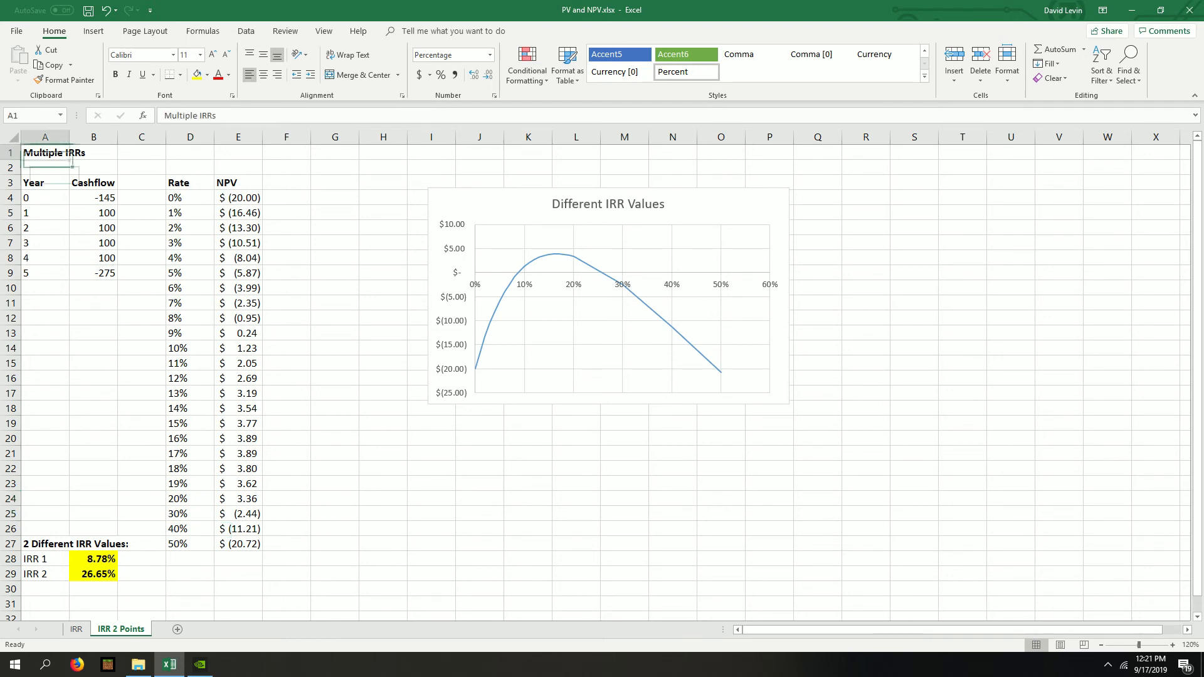
Step: Review the IRR sheet, and on IRR 2 Points move the Different IRR Values chart closer to the NPV column, starting around G2
key(ctrl+Page_Up)
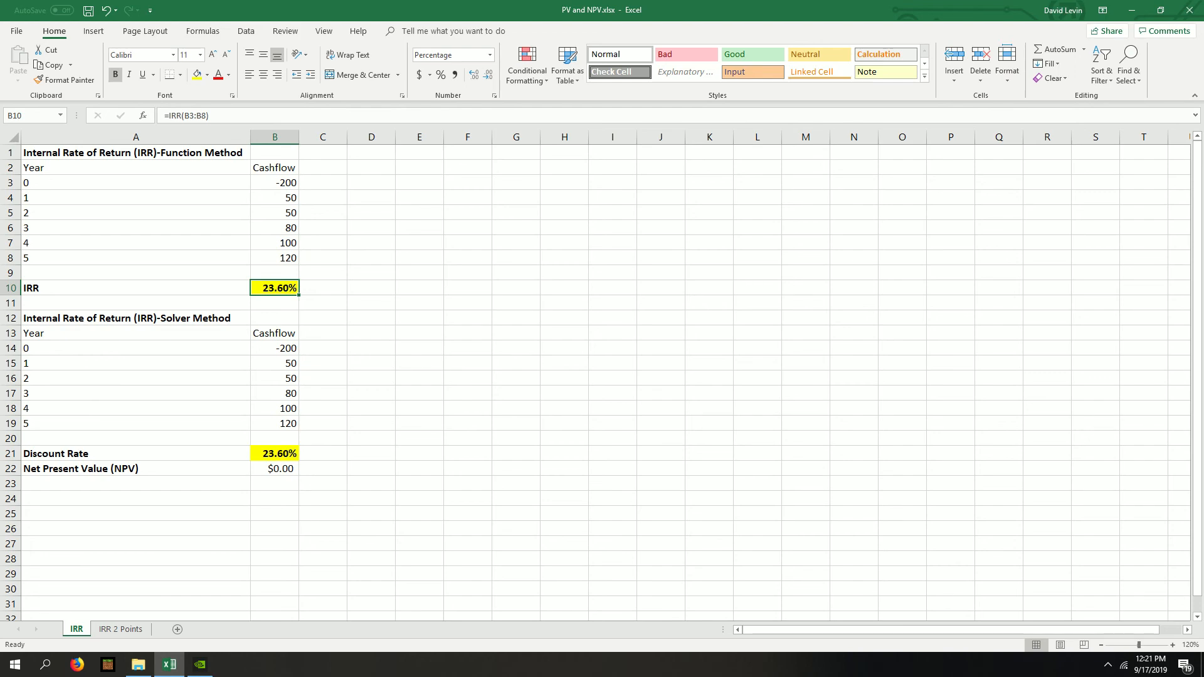
key(ctrl+Page_Down)
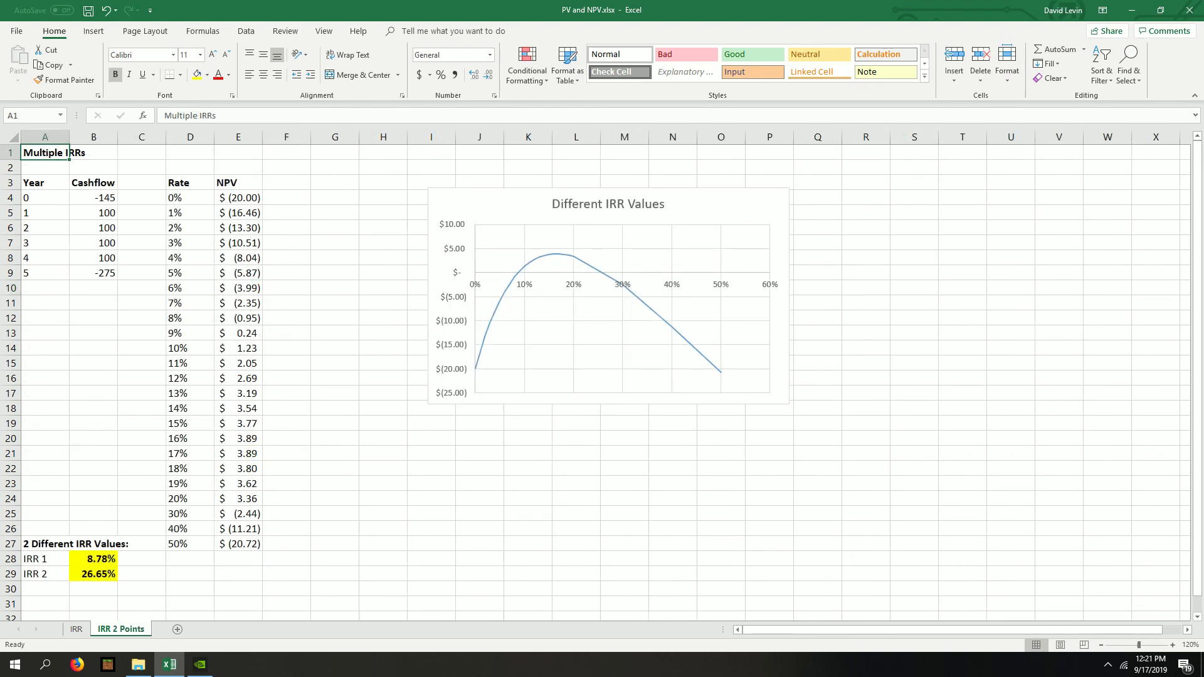
drag(753, 207, 653, 189)
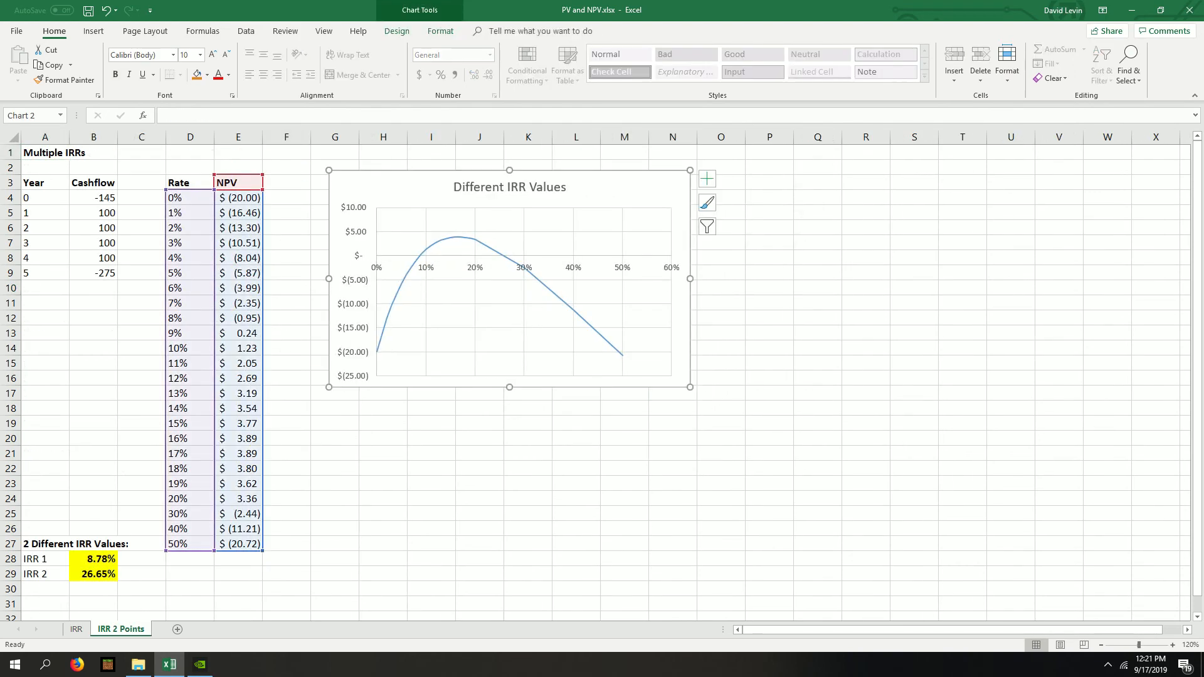